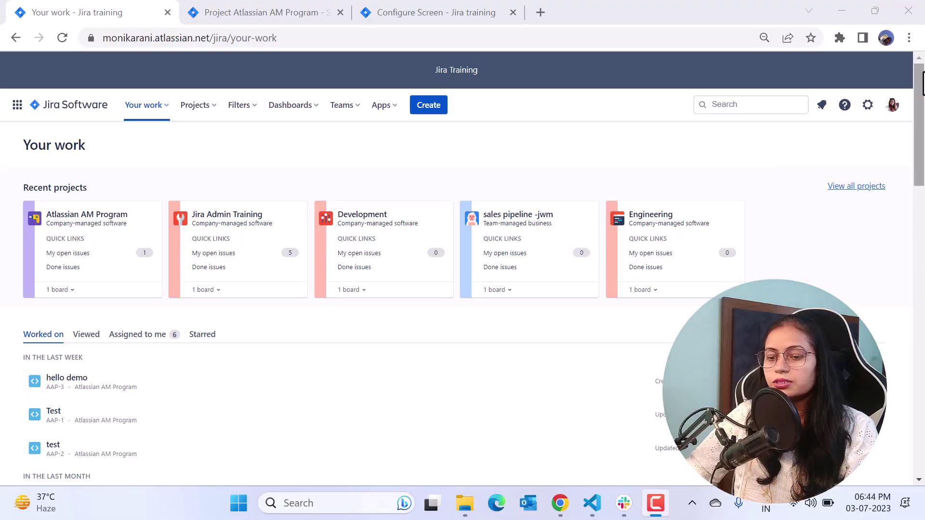
Open the Issues section of the Jira settings and look through the list of issue types.
left_click(869, 112)
left_click(867, 111)
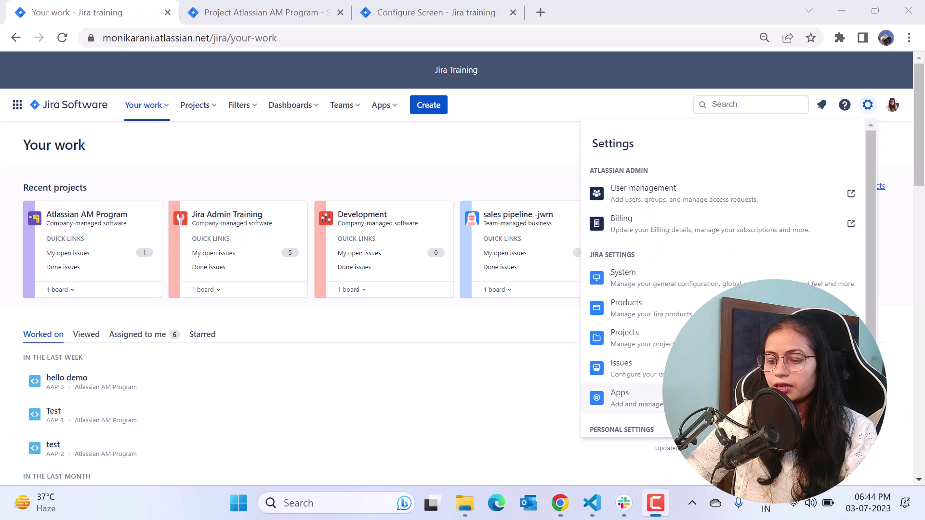
left_click(627, 371)
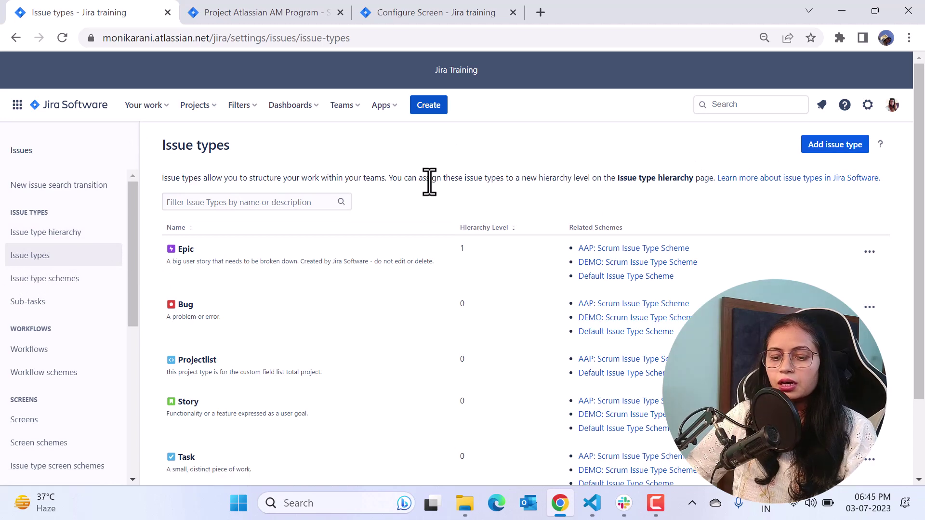
scroll(273, 364, "down", 2)
scroll(273, 369, "up", 2)
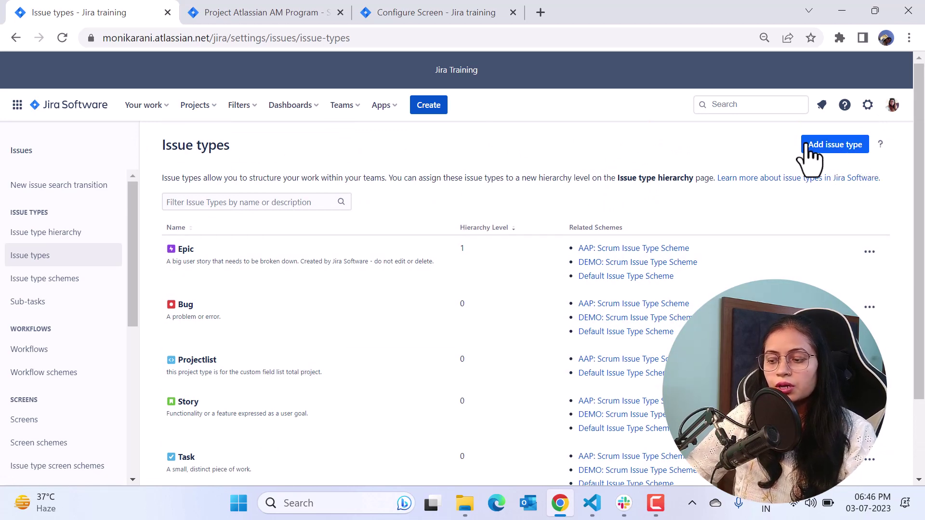
left_click(835, 149)
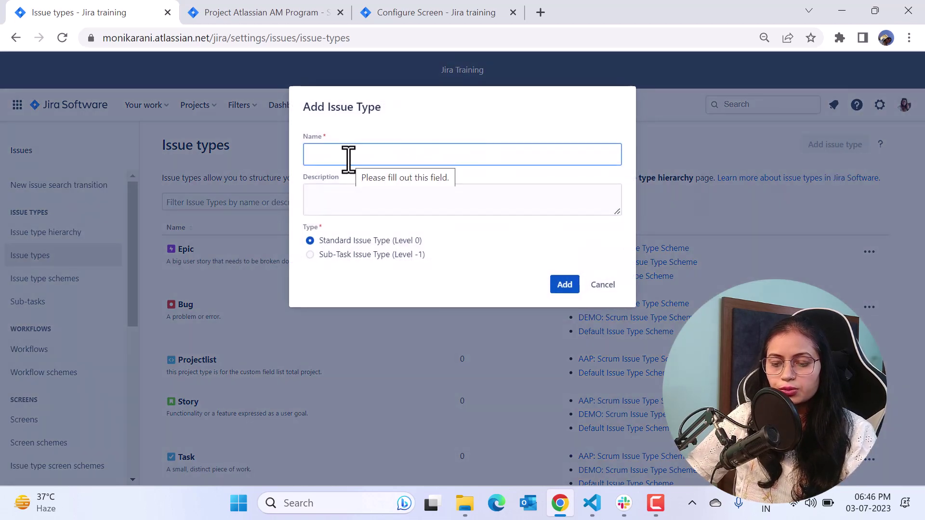
left_click(344, 200)
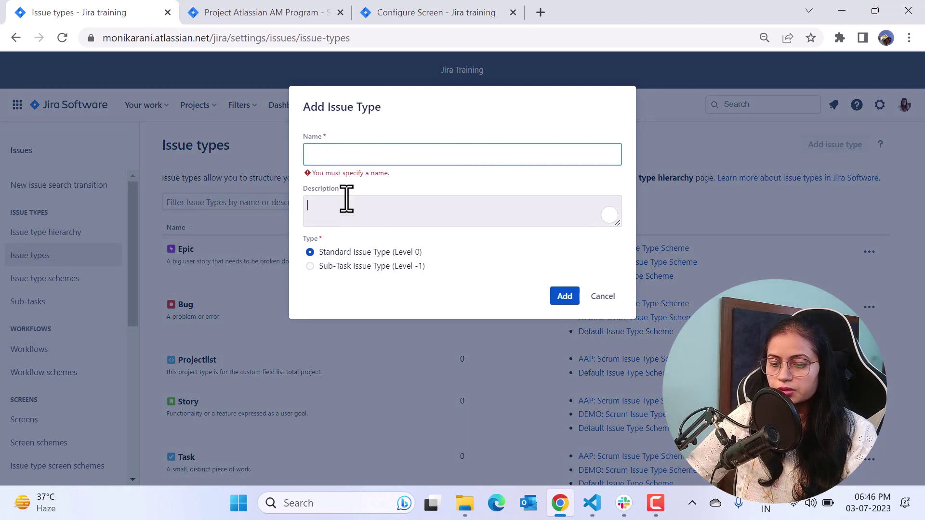
left_click(356, 309)
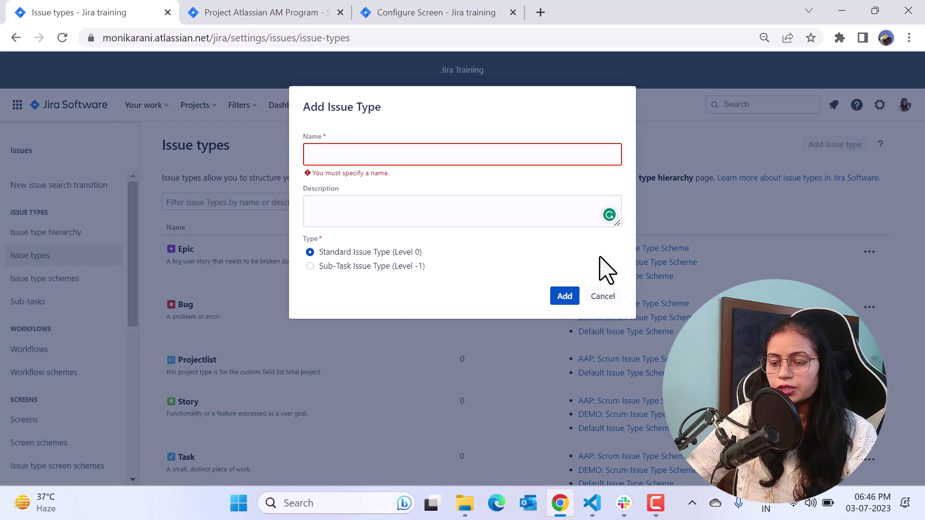
left_click(602, 296)
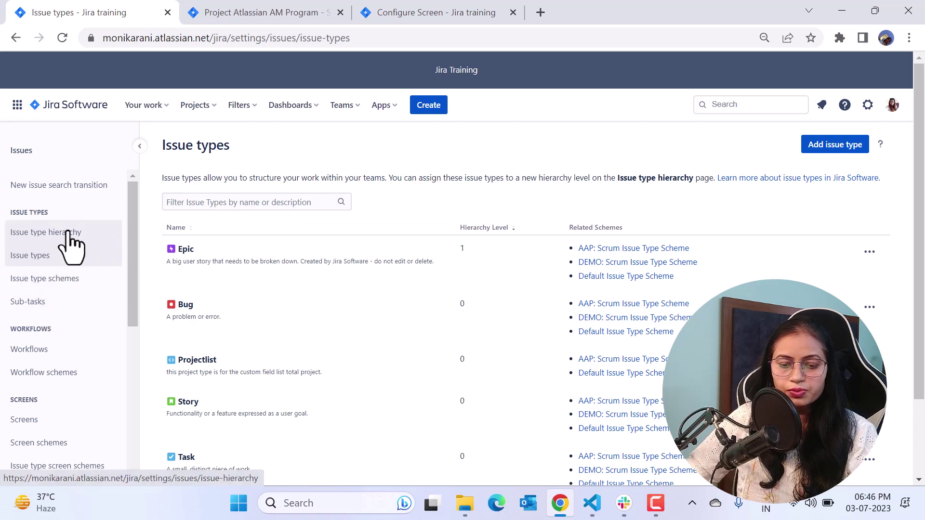
Open the issue type hierarchy and examine its description and the Epic, Story and Sub-Task levels.
left_click(85, 232)
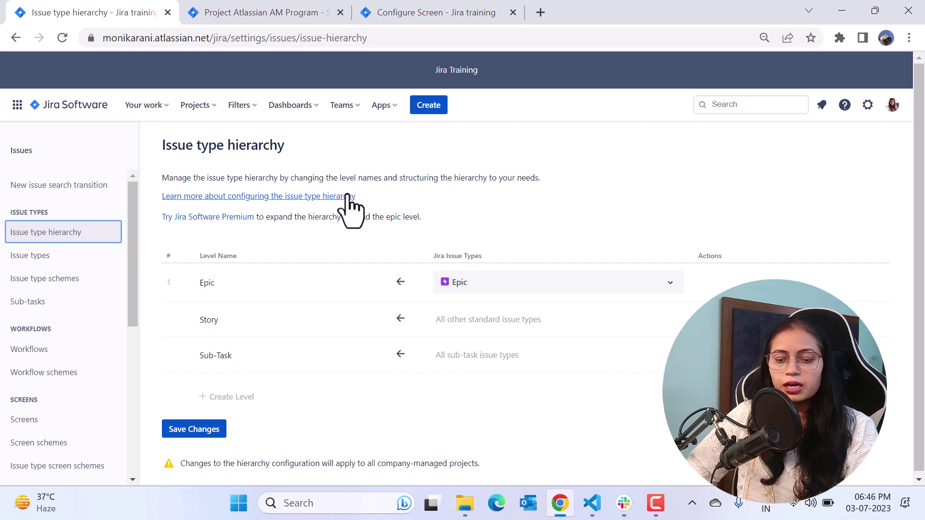
left_click_drag(192, 178, 430, 180)
left_click(621, 208)
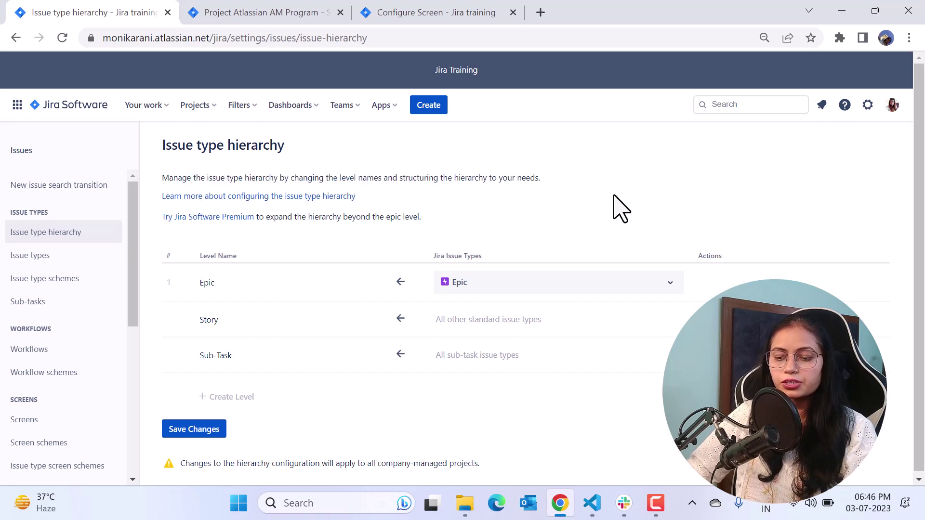
scroll(617, 207, "down", 1)
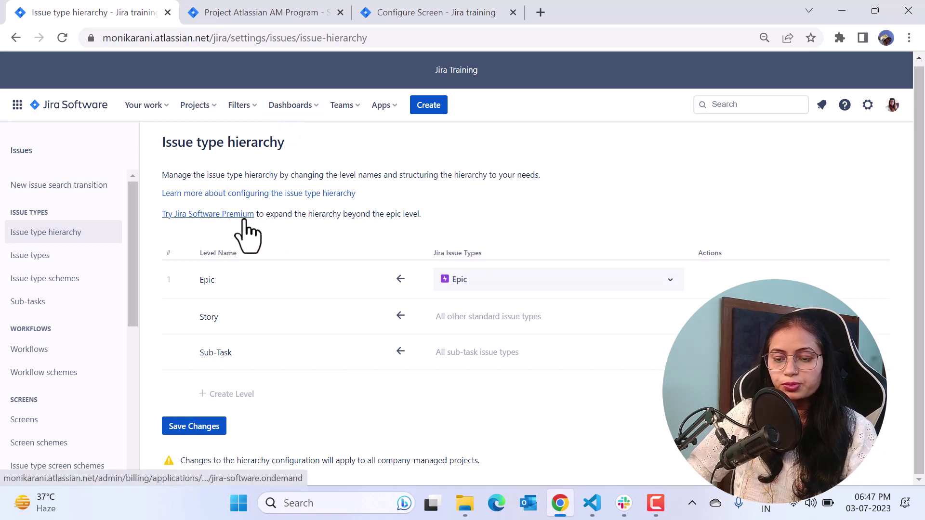
left_click_drag(291, 214, 491, 218)
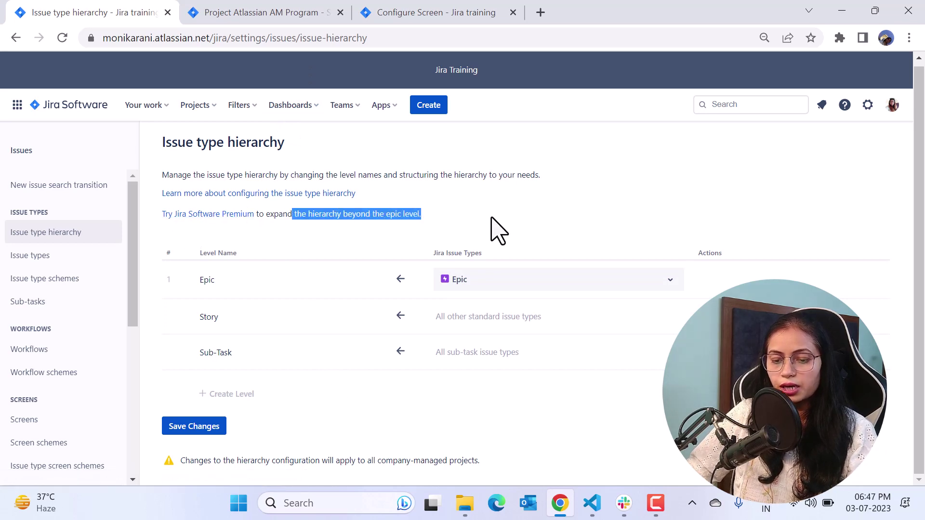
left_click(492, 218)
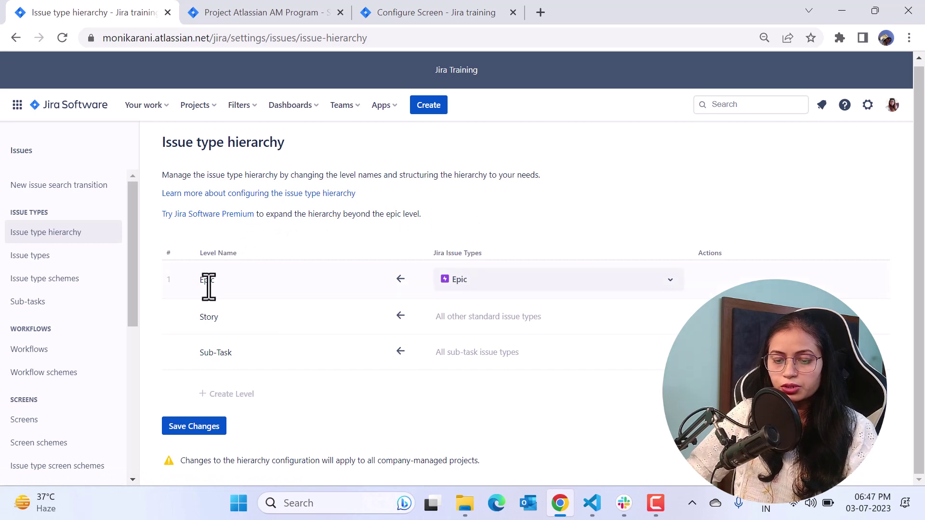
left_click(223, 281)
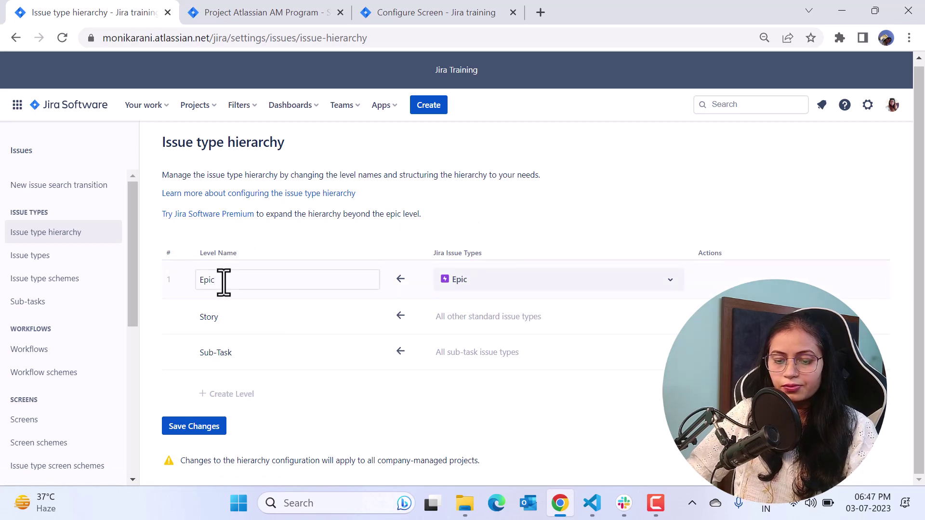
left_click(234, 317)
left_click(238, 353)
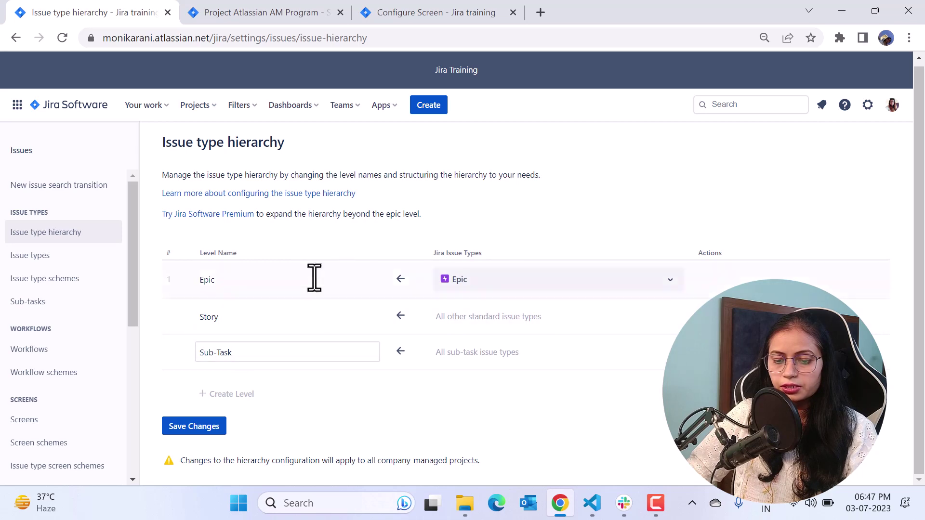
left_click(292, 411)
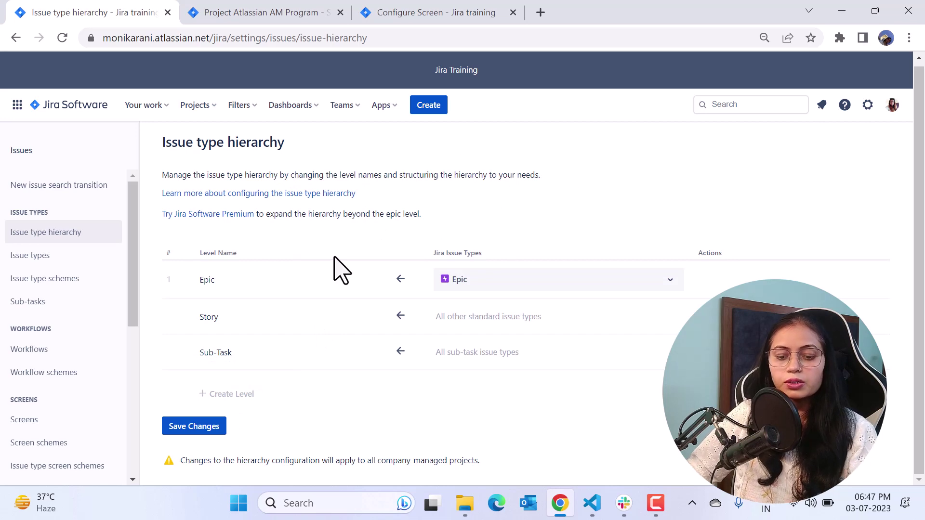
Add a standard issue type named "demo" with the description "this is the custom issue type".
left_click(80, 262)
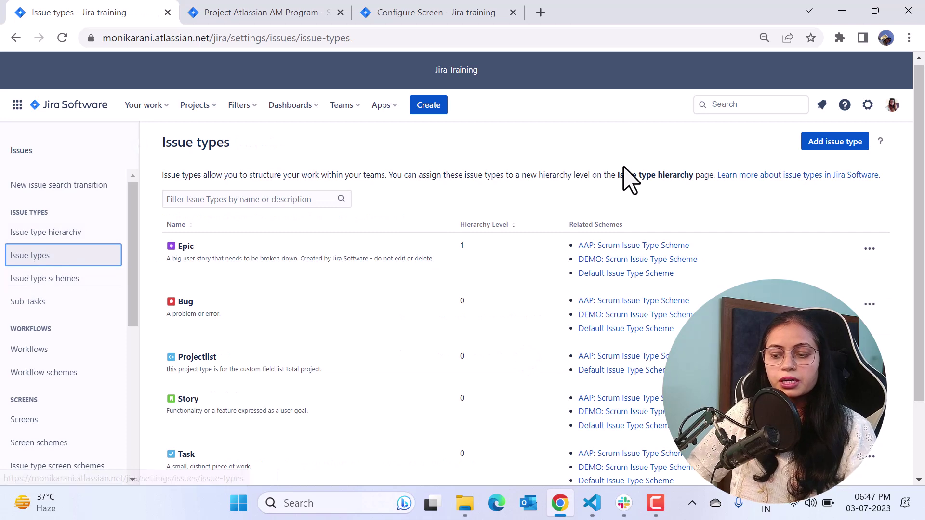
left_click(836, 142)
left_click(334, 155)
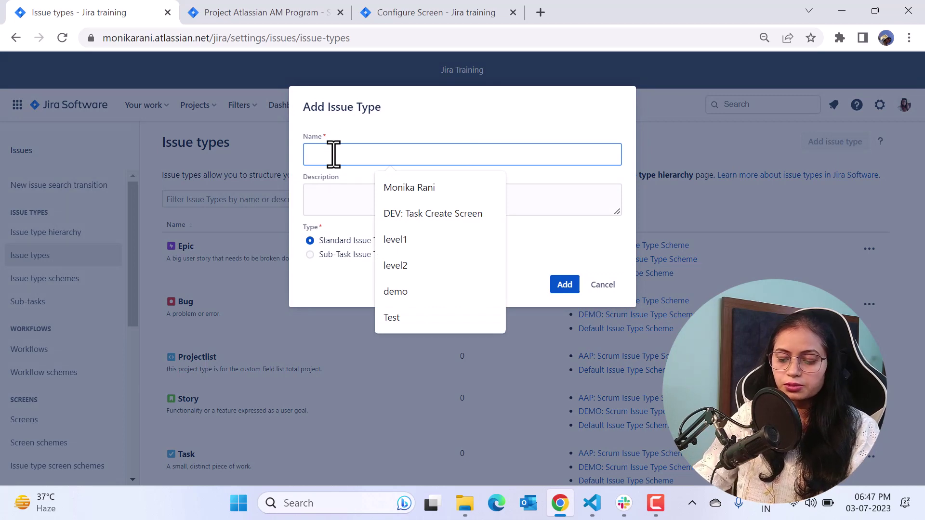
type("demo")
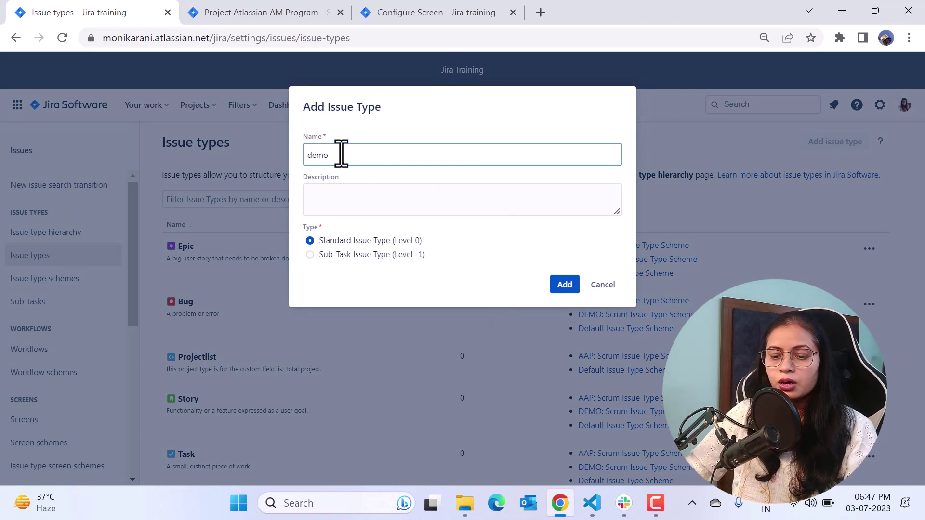
left_click(327, 199)
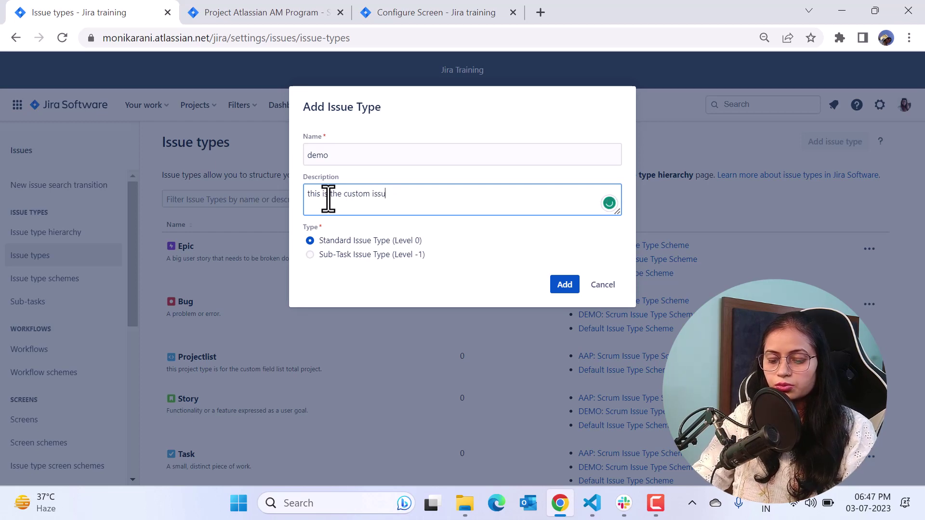
type("e type")
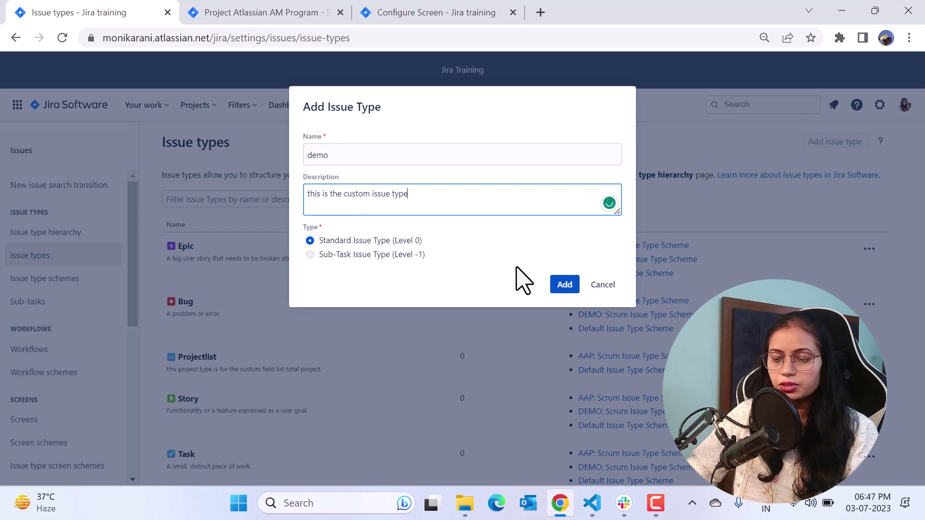
left_click(565, 285)
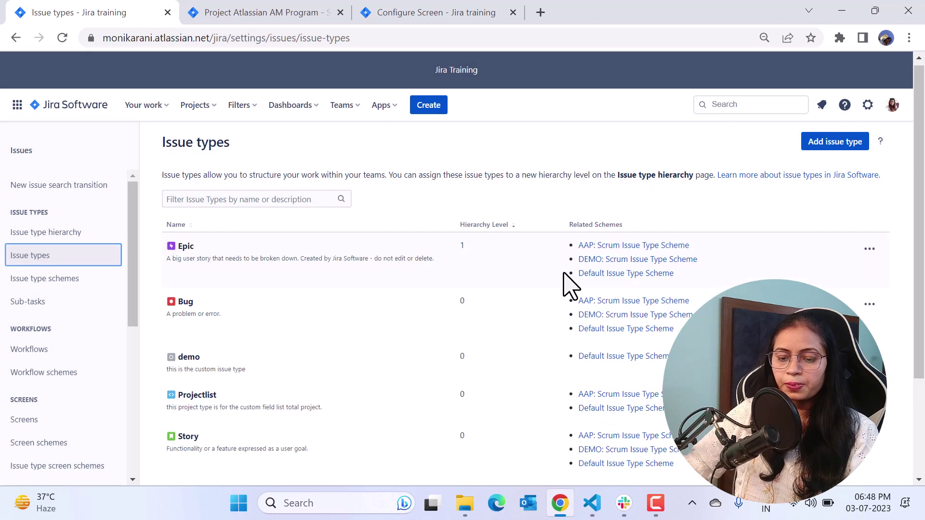
scroll(481, 325, "down", 3)
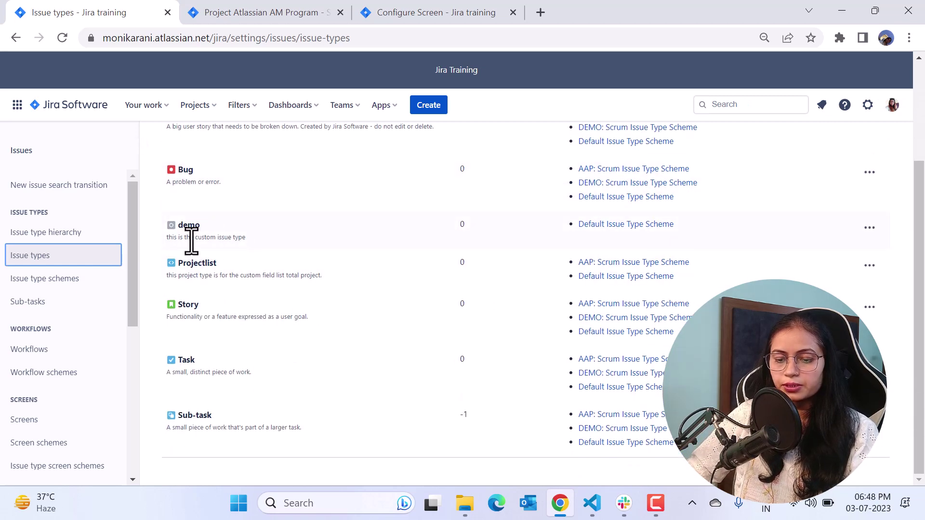
scroll(708, 269, "up", 3)
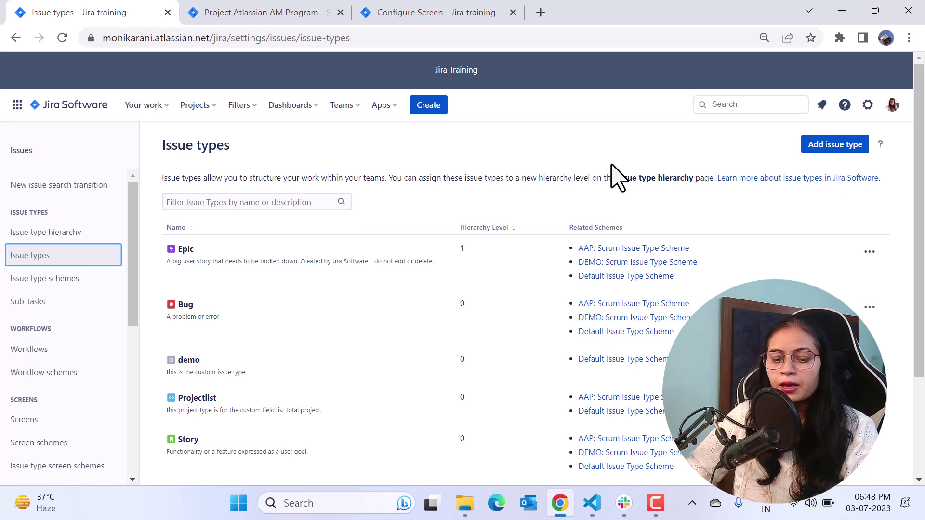
Open the demo issue type for editing and choose the blue person icon as its avatar.
scroll(303, 366, "down", 2)
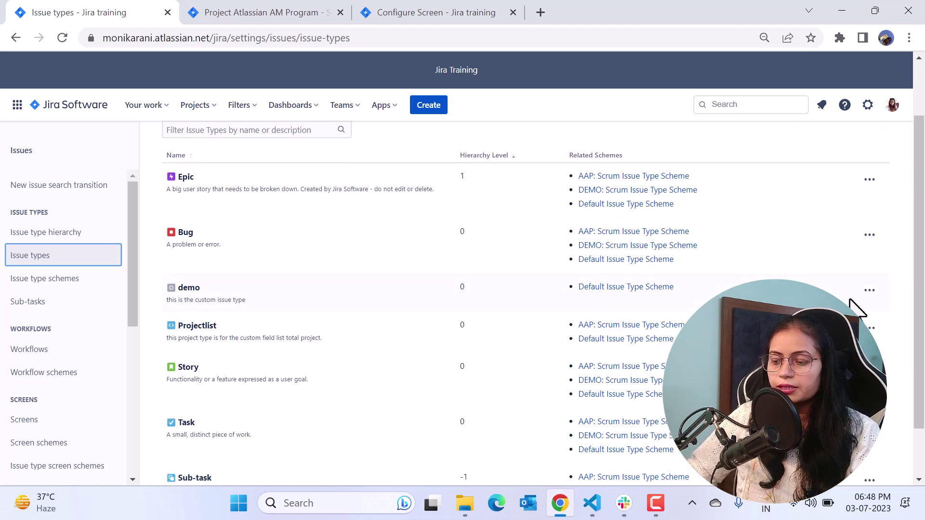
left_click(862, 313)
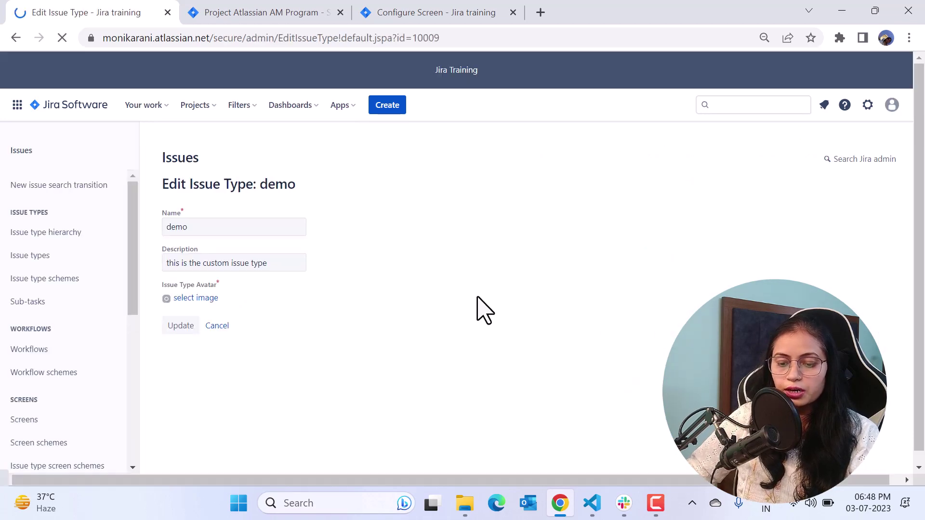
left_click(209, 299)
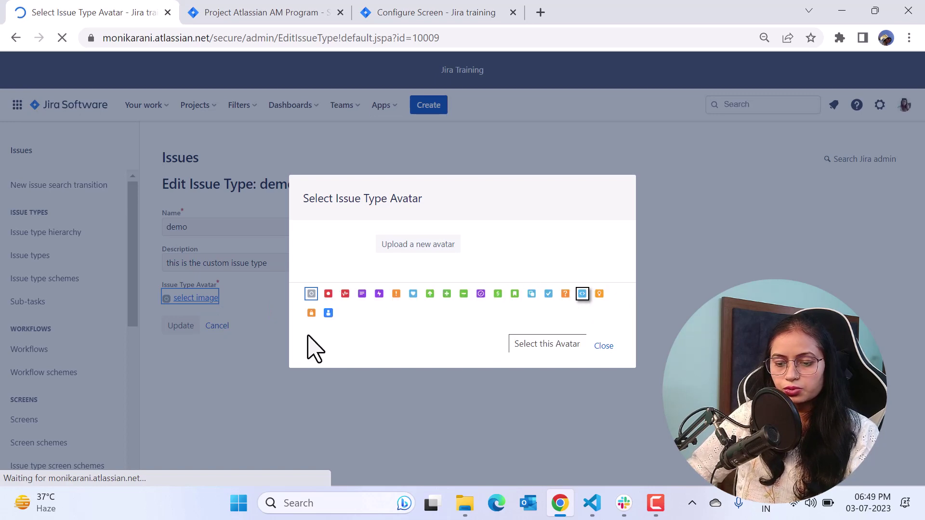
left_click(328, 313)
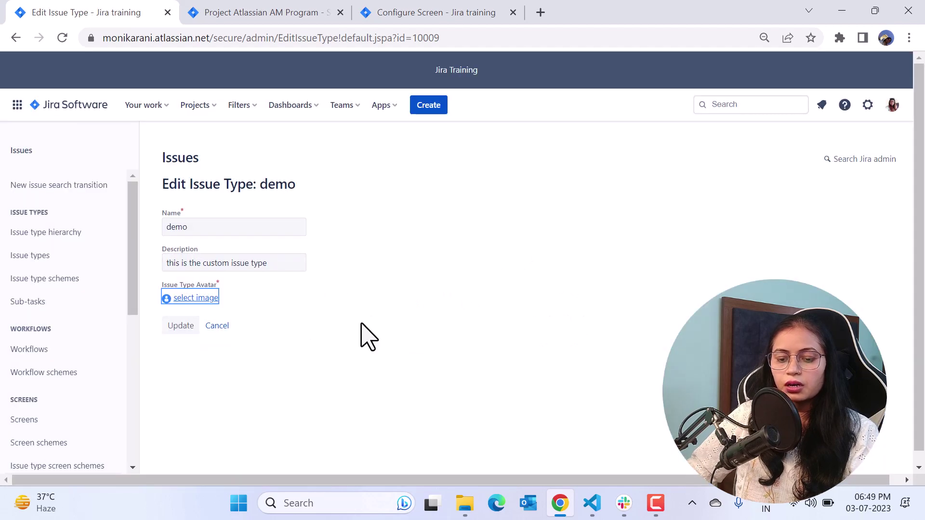
Switch the demo issue type's avatar to the green plus icon and save the update.
left_click(192, 298)
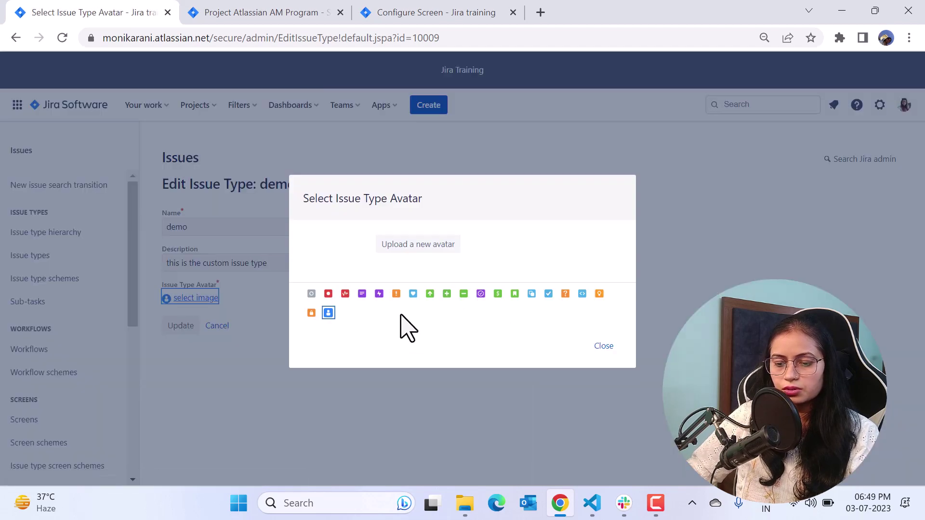
left_click(448, 296)
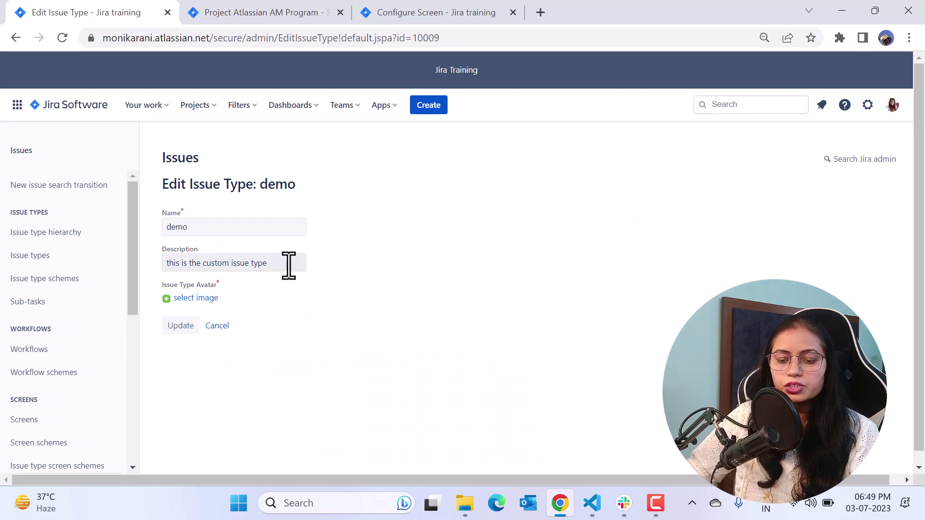
left_click_drag(289, 264, 161, 270)
left_click(496, 278)
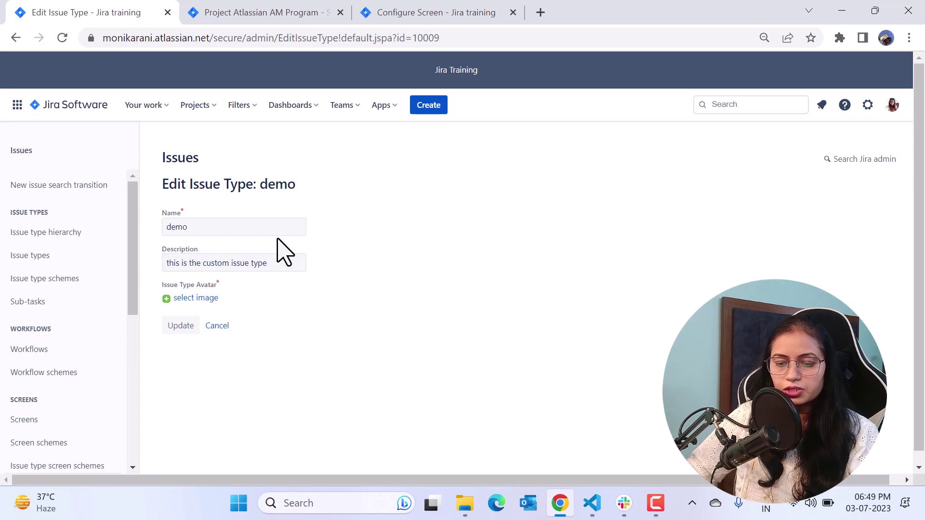
key("Tab")
left_click(180, 328)
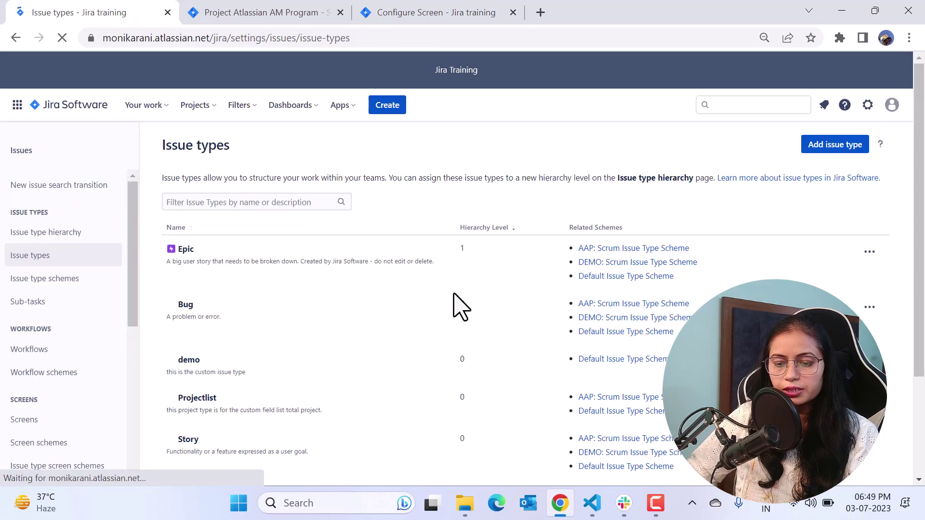
scroll(206, 263, "down", 3)
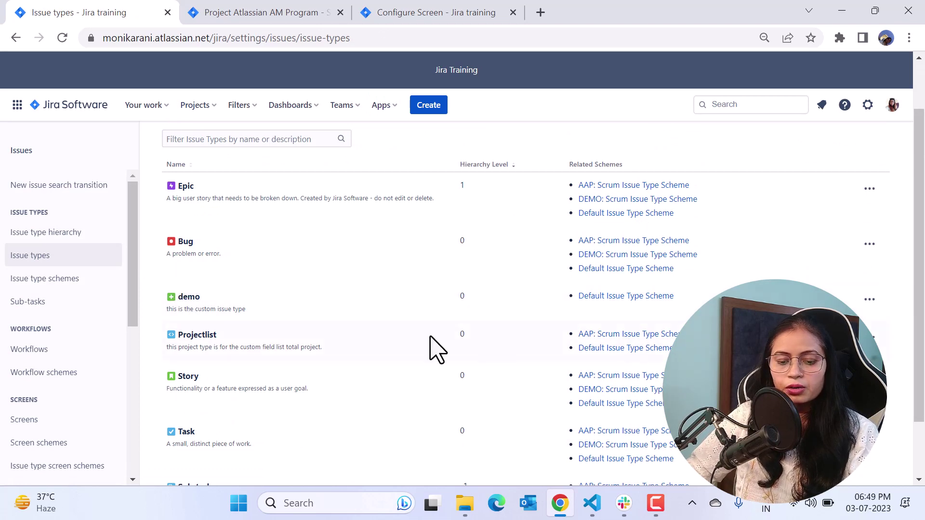
Open the issue type schemes page and read the description of what a scheme determines.
left_click(63, 283)
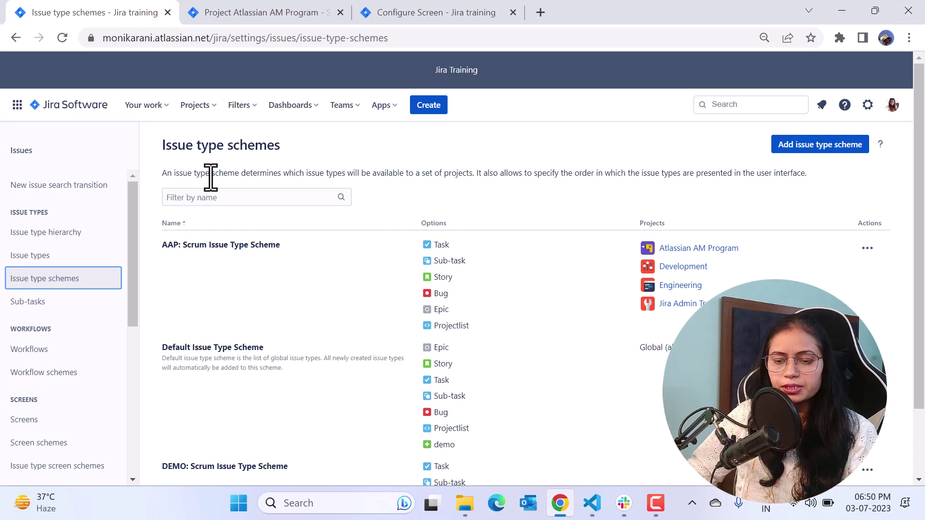
left_click_drag(213, 174, 638, 176)
left_click(357, 153)
left_click(490, 178)
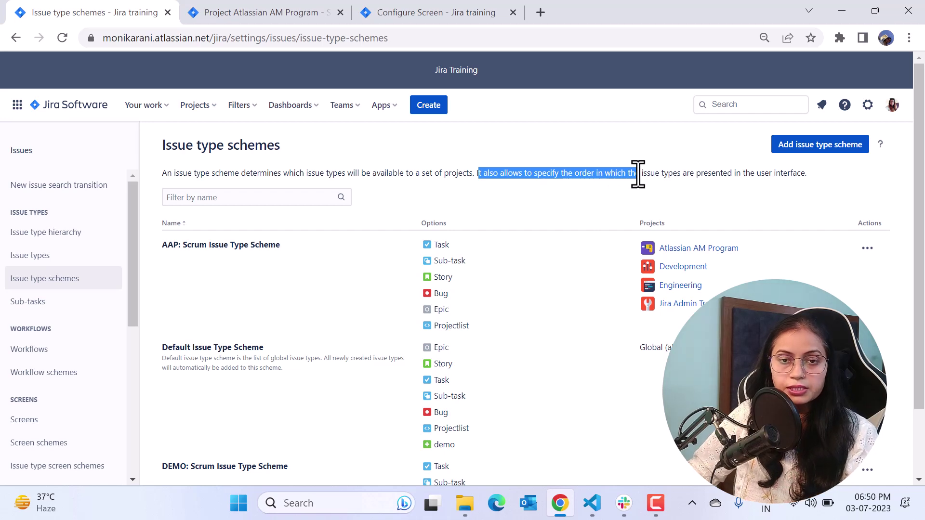
left_click(608, 197)
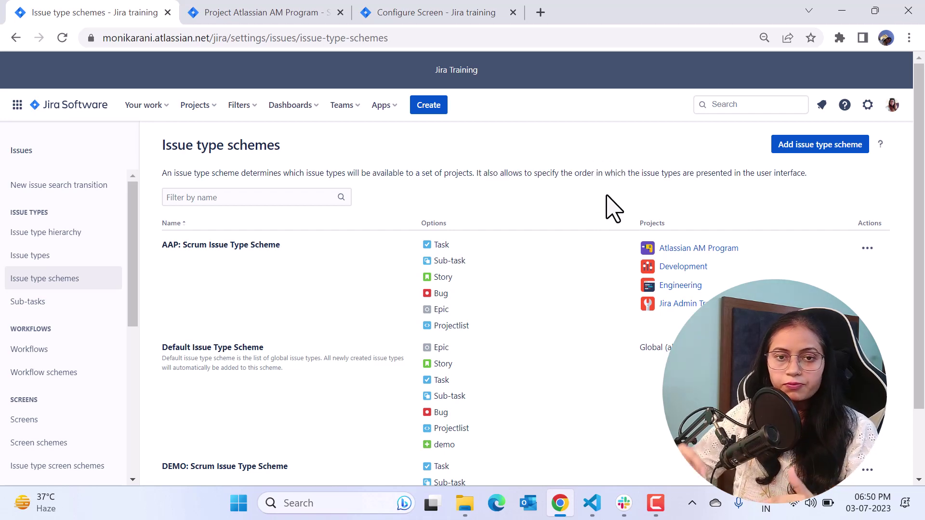
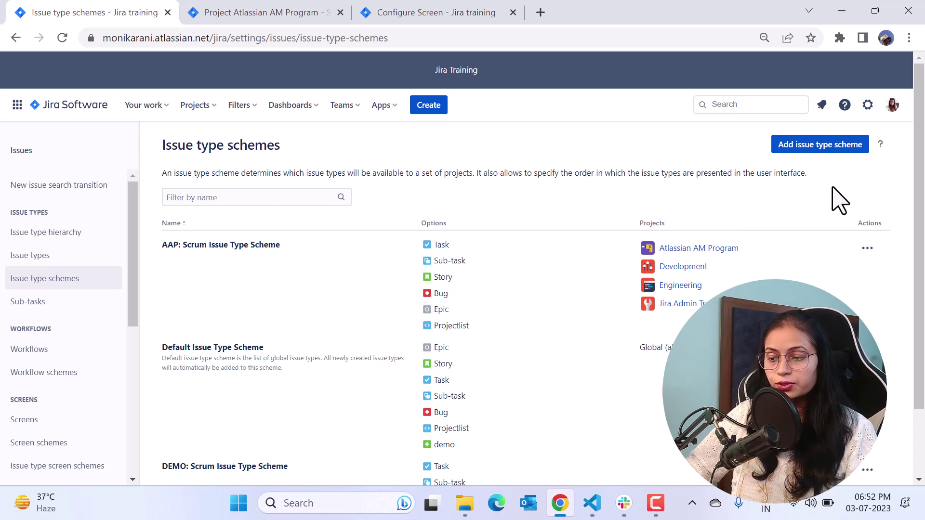
Start a new issue type scheme named "demo" with the description "this is my demo issue type scheme".
left_click(837, 148)
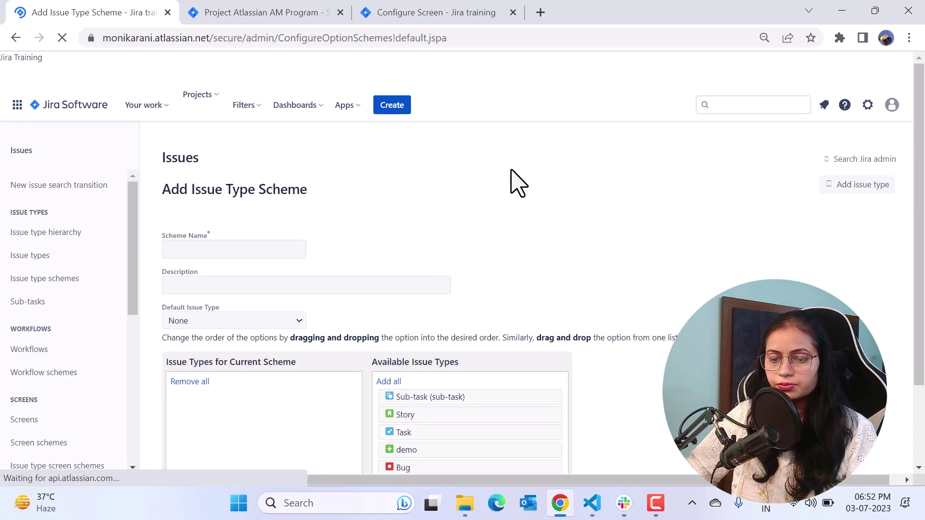
scroll(506, 250, "down", 1)
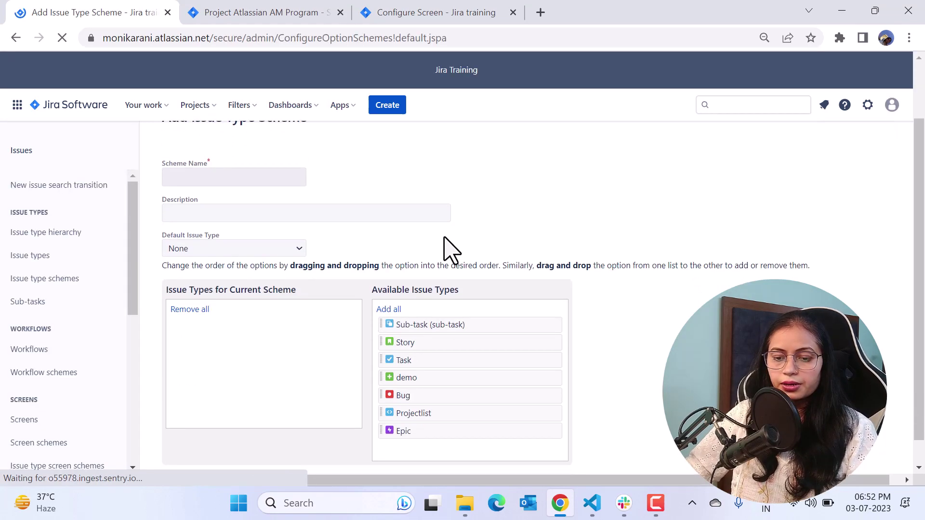
left_click(191, 176)
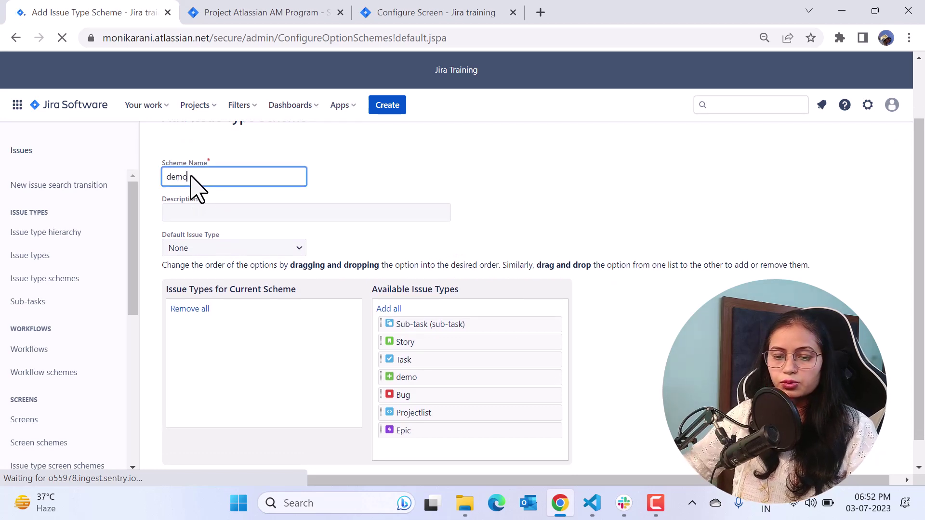
left_click(342, 195)
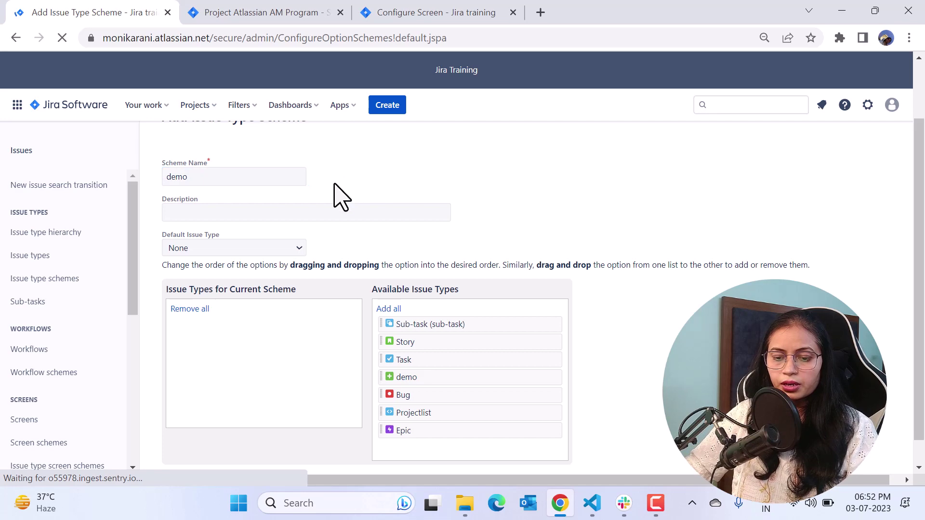
left_click(284, 217)
type("this is my demo issue type scheme")
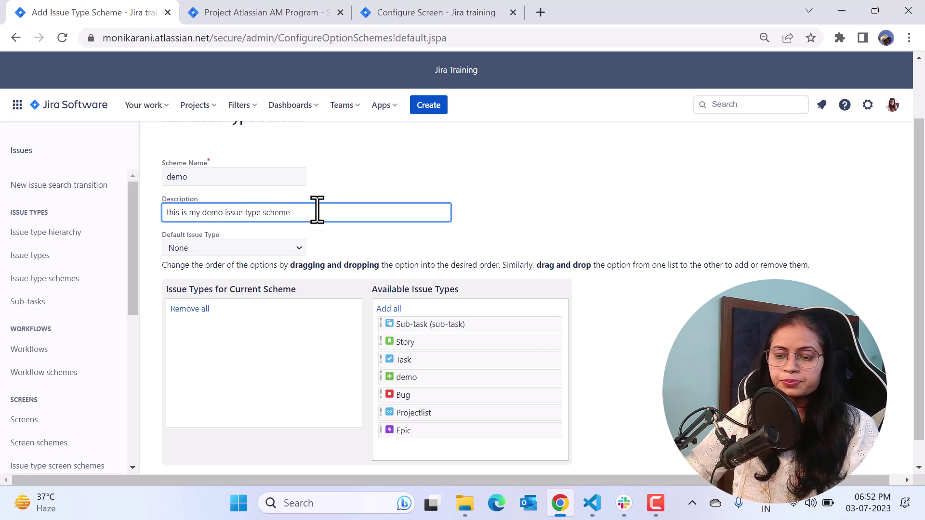
left_click(506, 224)
left_click(267, 250)
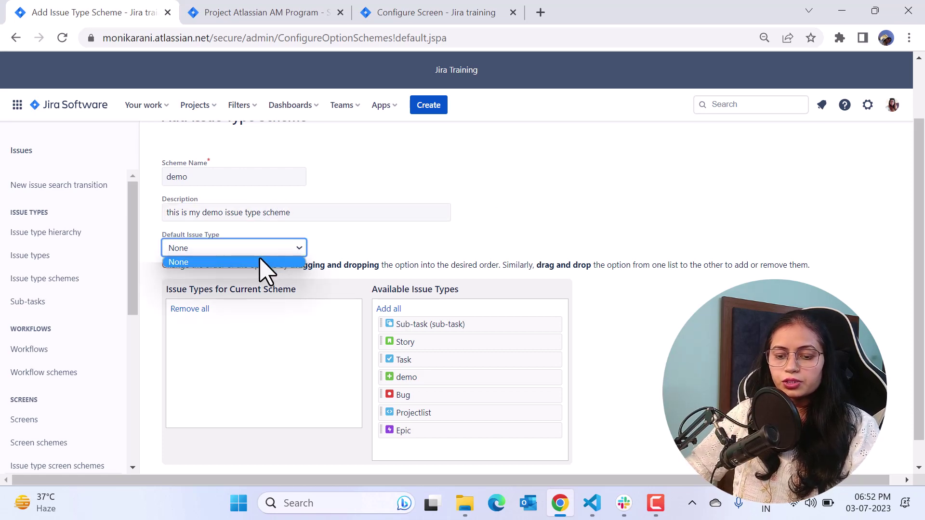
left_click(264, 254)
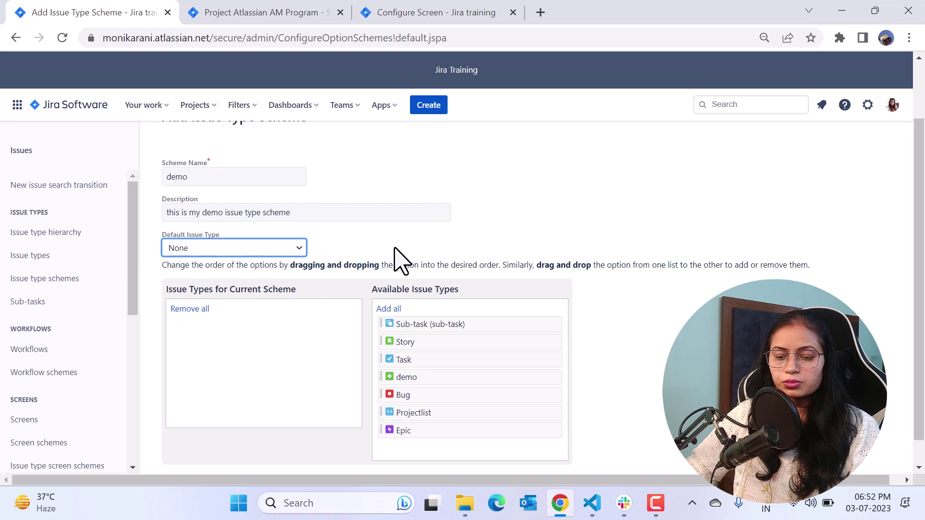
left_click(616, 202)
Move Sub-task, Story, demo, Projectlist, Bug and Epic from the available issue types into the current scheme.
scroll(619, 212, "down", 2)
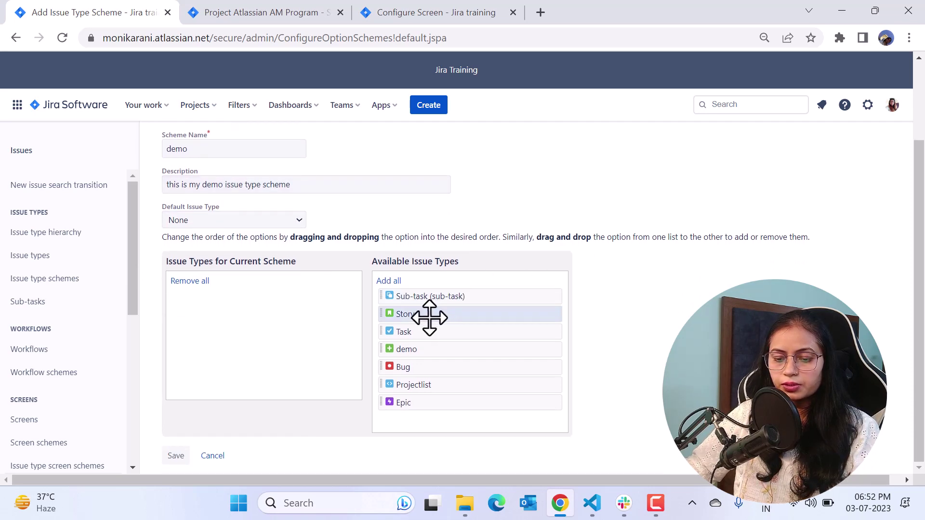
left_click_drag(430, 317, 374, 320)
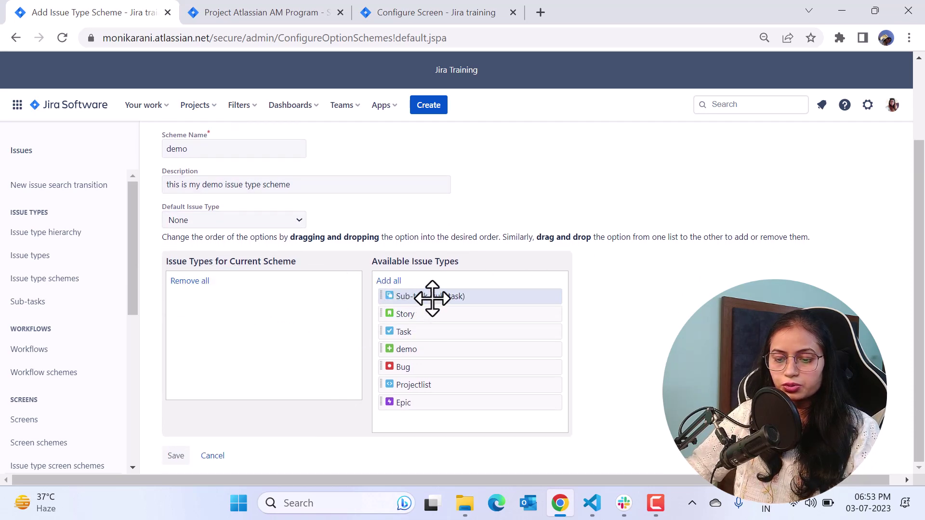
left_click_drag(438, 295, 232, 314)
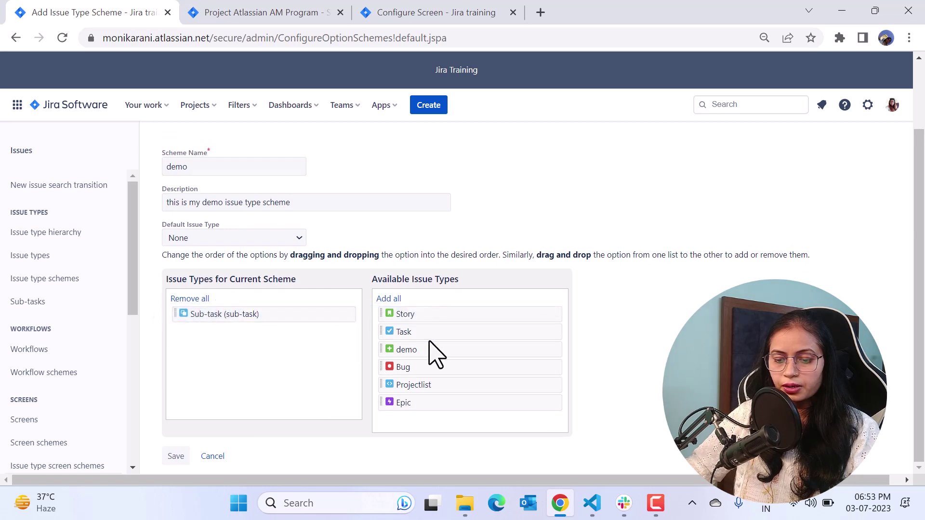
left_click_drag(428, 316, 212, 361)
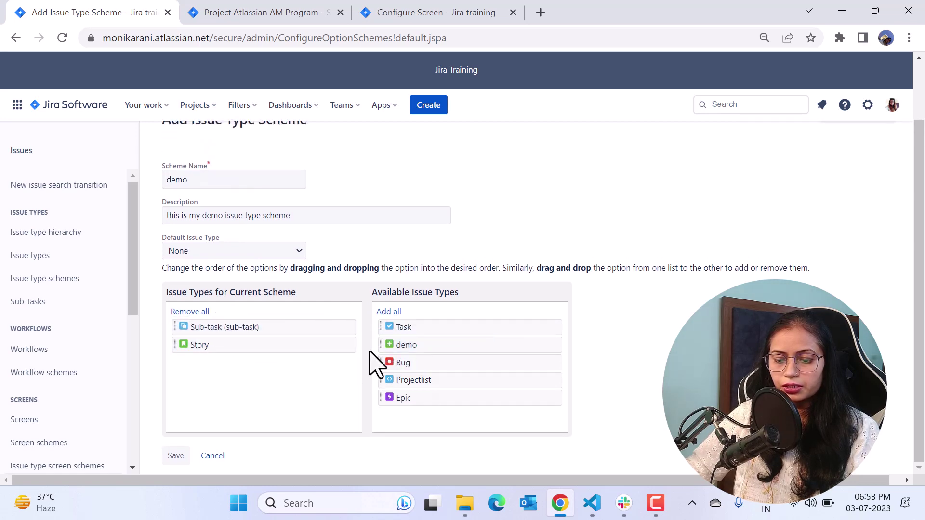
left_click_drag(399, 345, 218, 364)
left_click_drag(448, 363, 247, 380)
left_click_drag(464, 345, 352, 365)
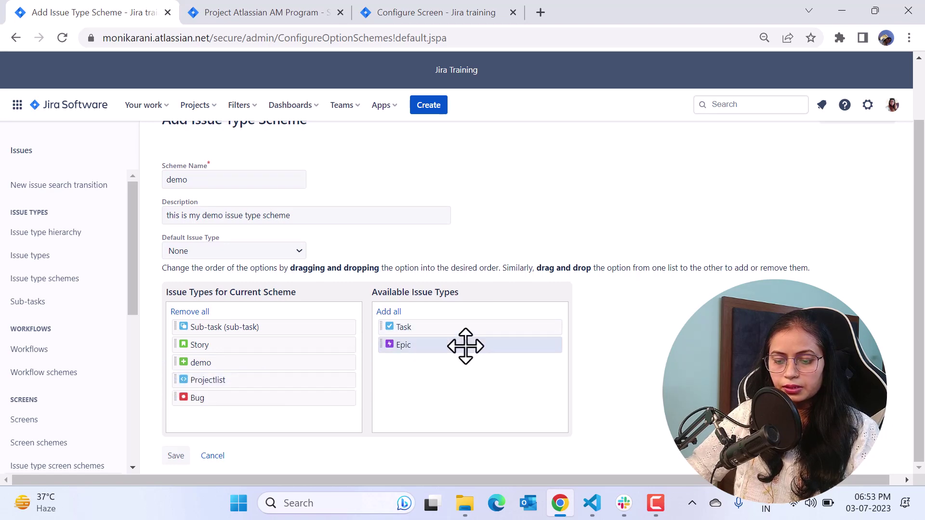
left_click_drag(466, 346, 275, 407)
Set the scheme's default issue type to Story and save the new scheme.
left_click(254, 245)
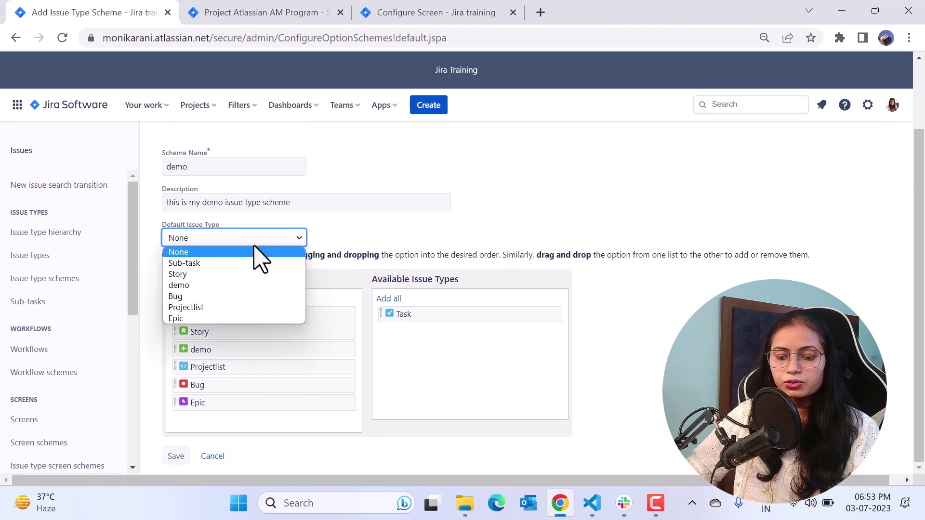
left_click(219, 274)
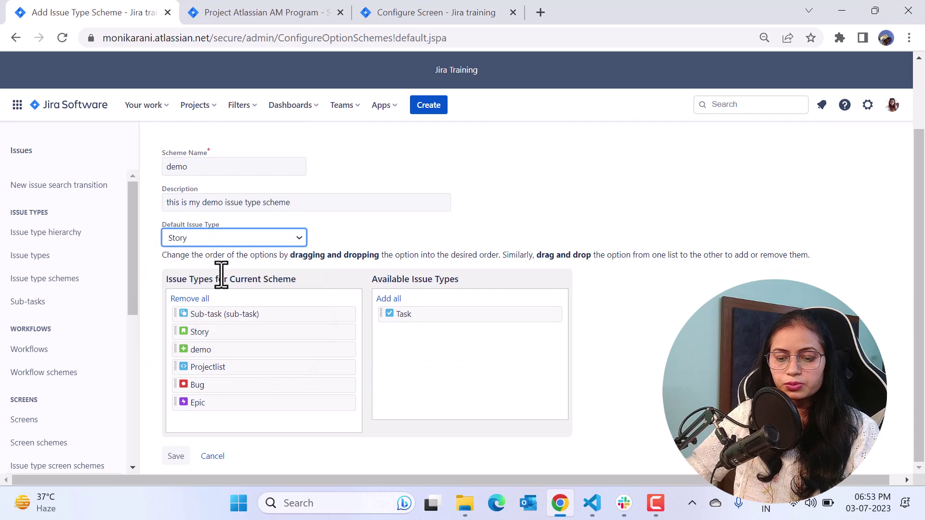
left_click(576, 215)
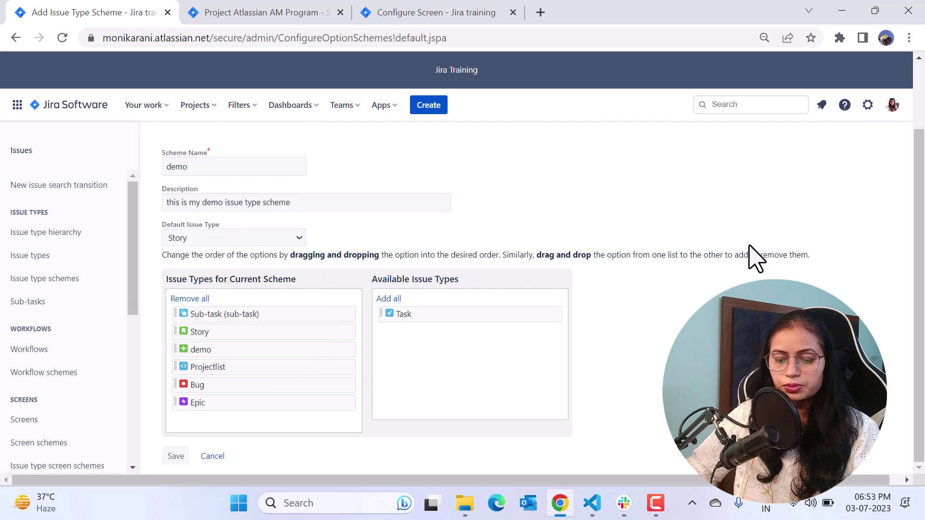
left_click(176, 457)
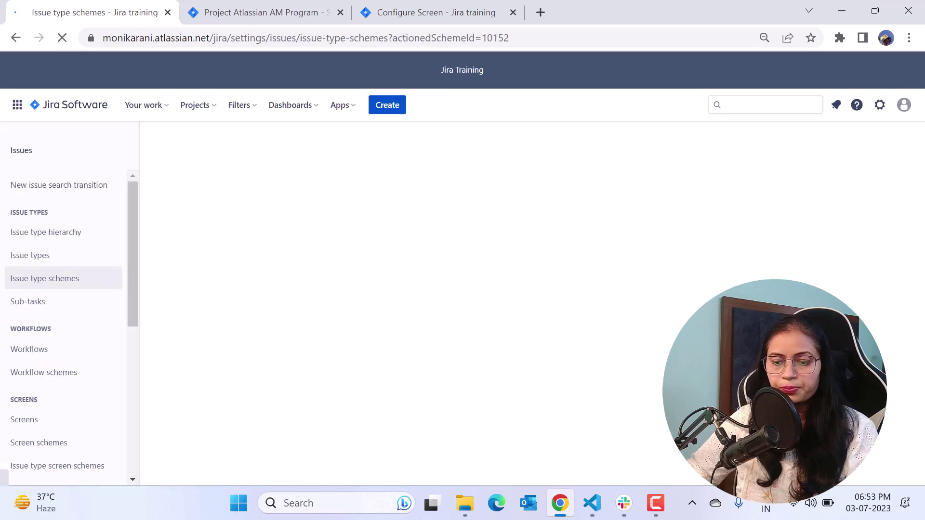
Edit the new demo scheme, rename it "demo issue type scheme" and save it.
scroll(540, 324, "down", 3)
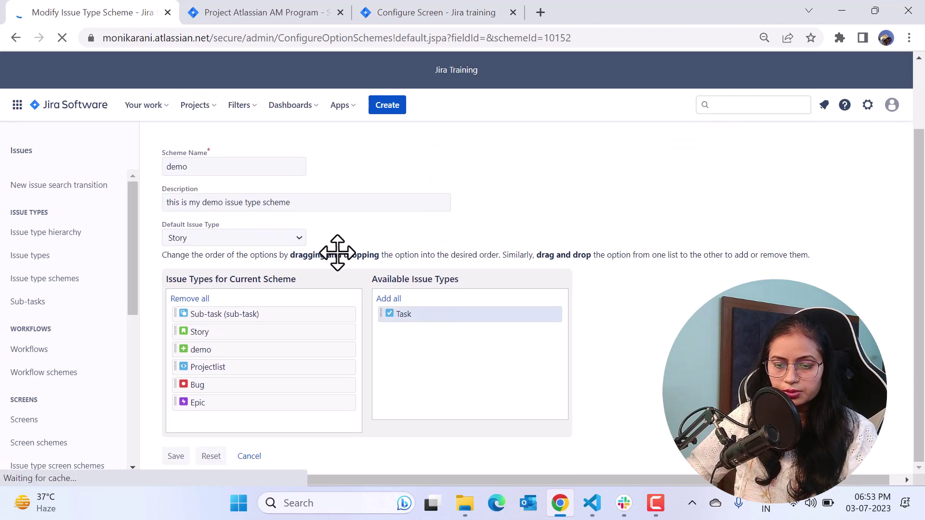
double_click(234, 168)
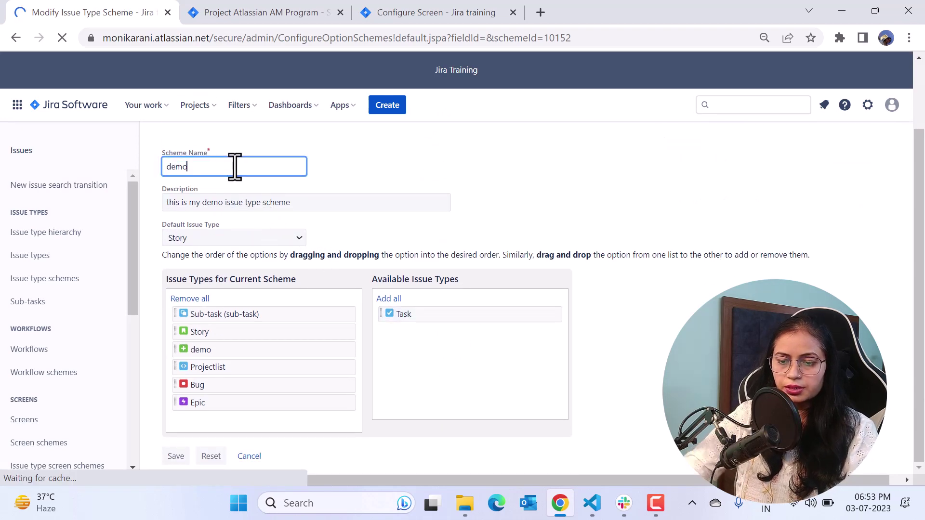
type("issue")
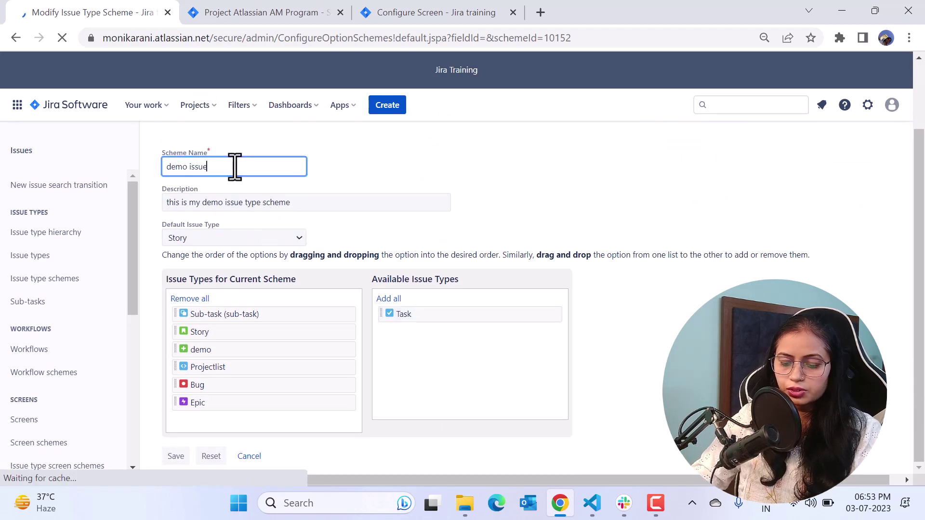
type(" type sc")
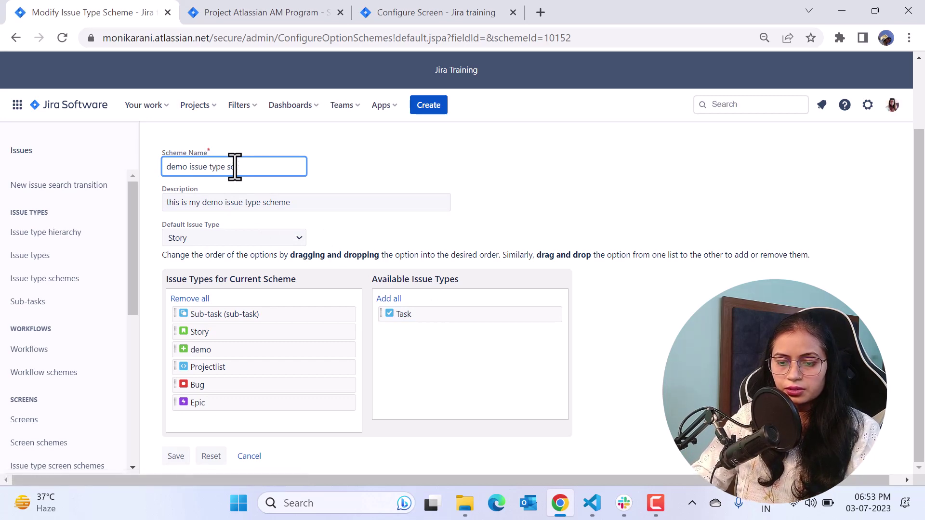
type("heme")
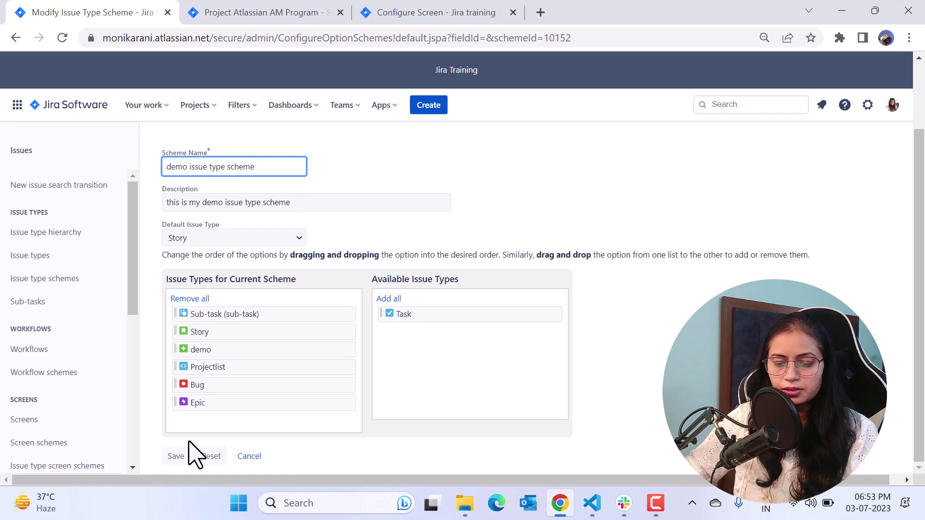
left_click(183, 456)
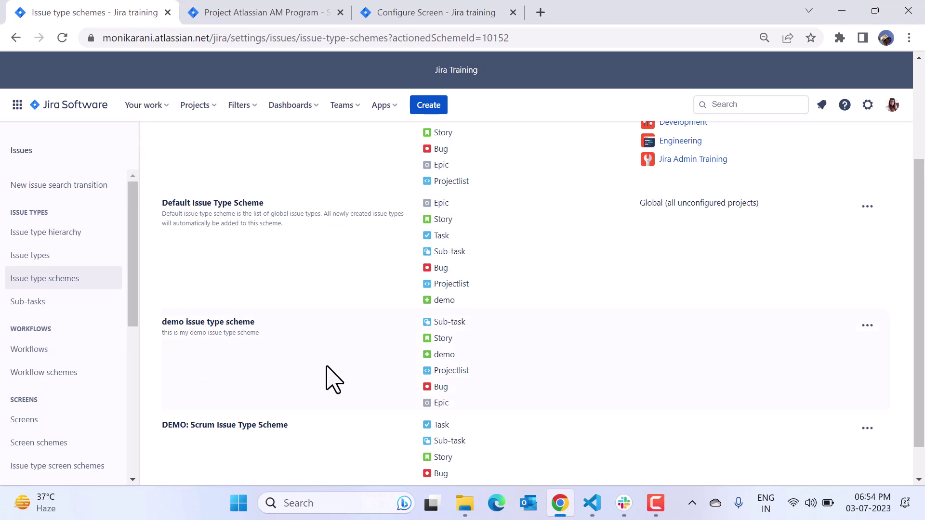
Associate the demo issue type scheme with the Development project.
left_click(867, 326)
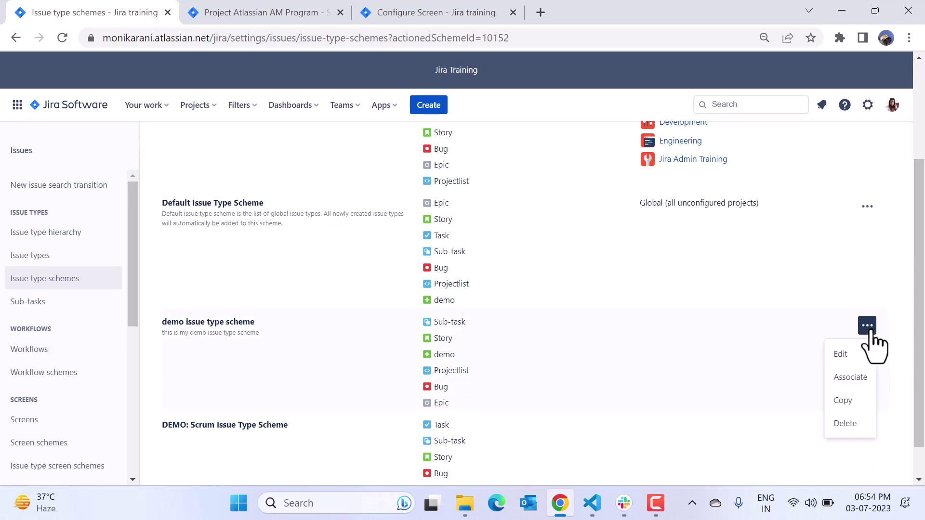
left_click(850, 378)
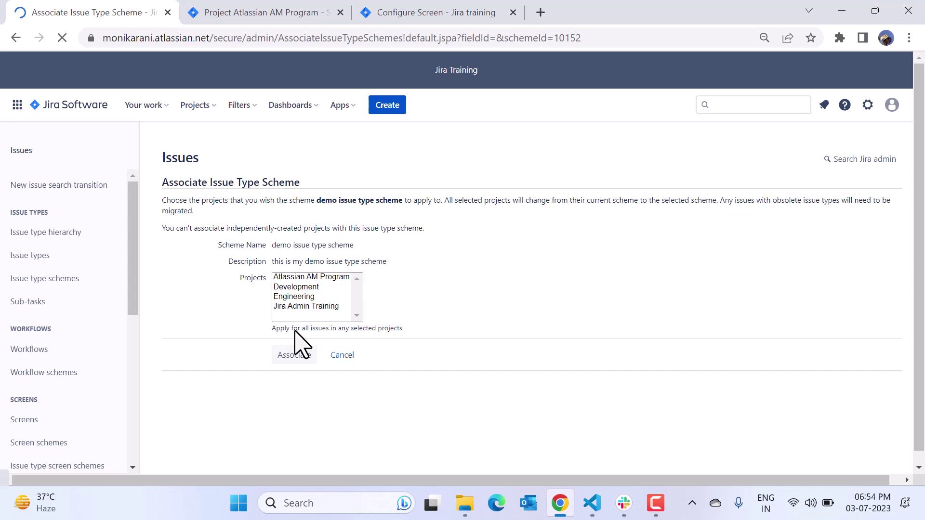
left_click(296, 287)
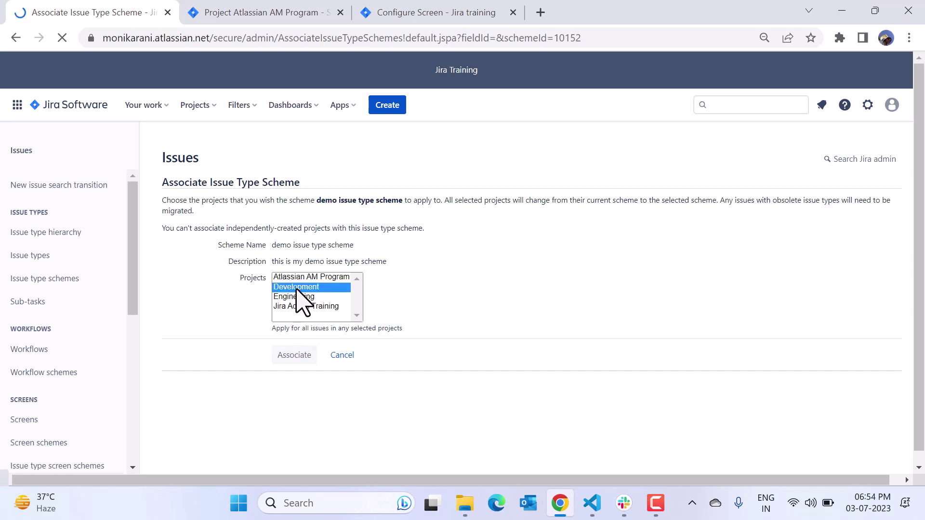
left_click(294, 357)
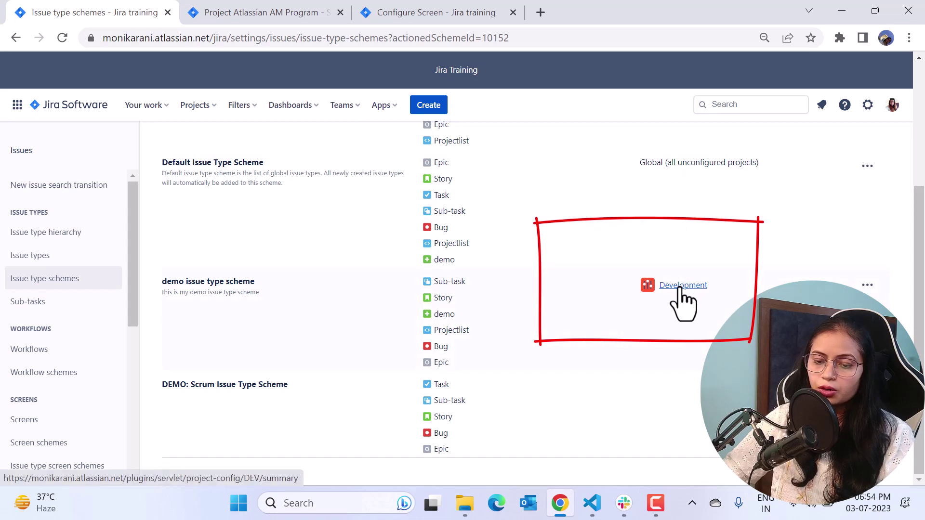
Switch to the browser tab showing the Atlassian AM Program project and open the Development (DEV) project there.
left_click(258, 11)
left_click(195, 106)
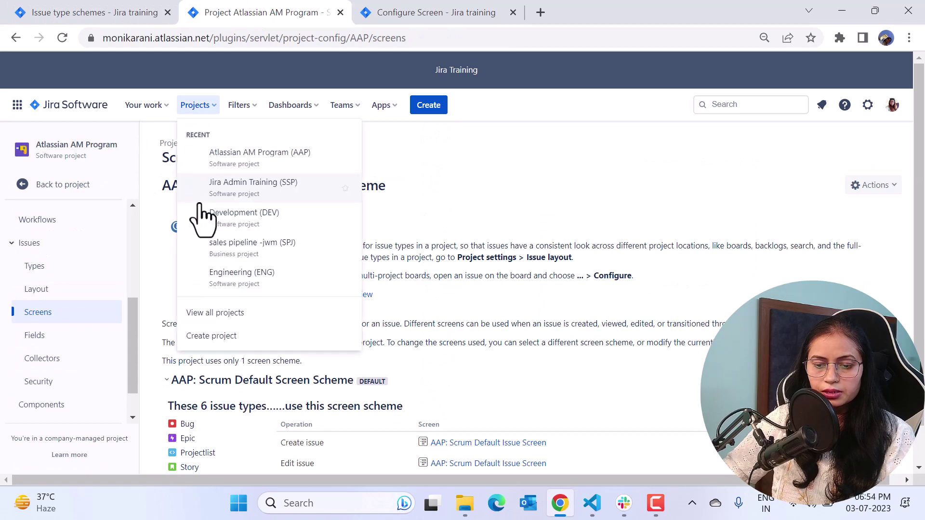
left_click(332, 214)
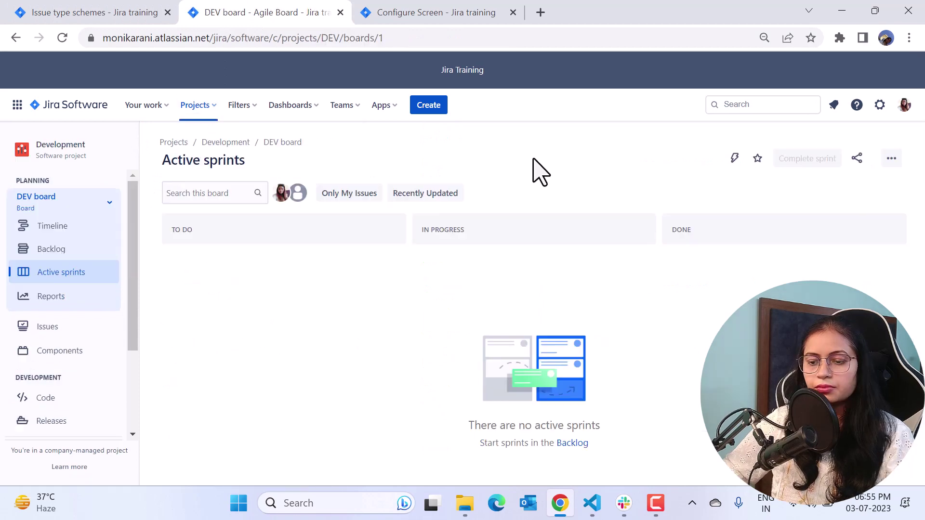
Start a new issue in the Development project with issue type demo and the summary "test".
left_click(433, 107)
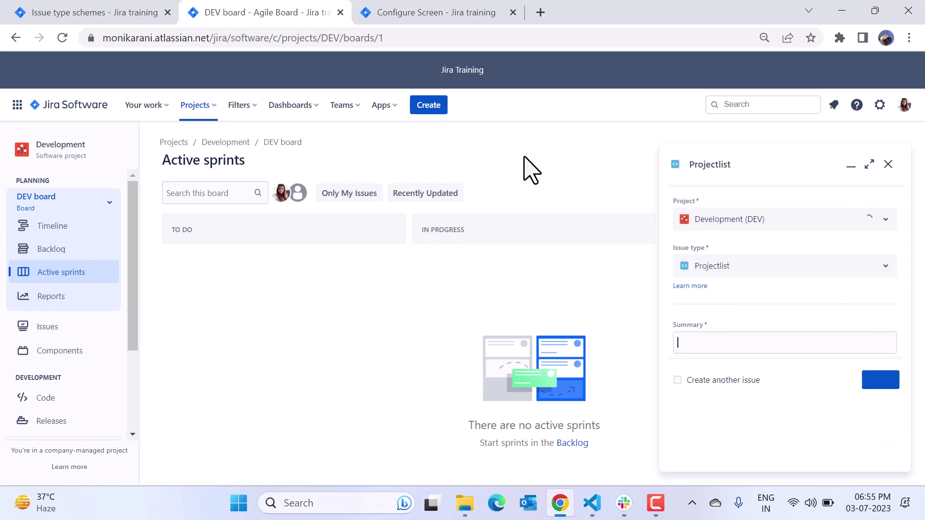
left_click(737, 271)
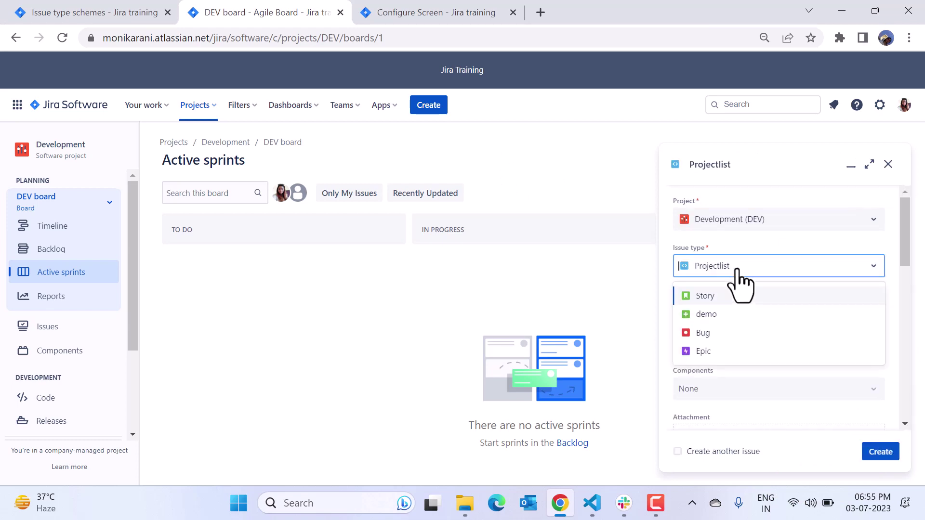
left_click(714, 315)
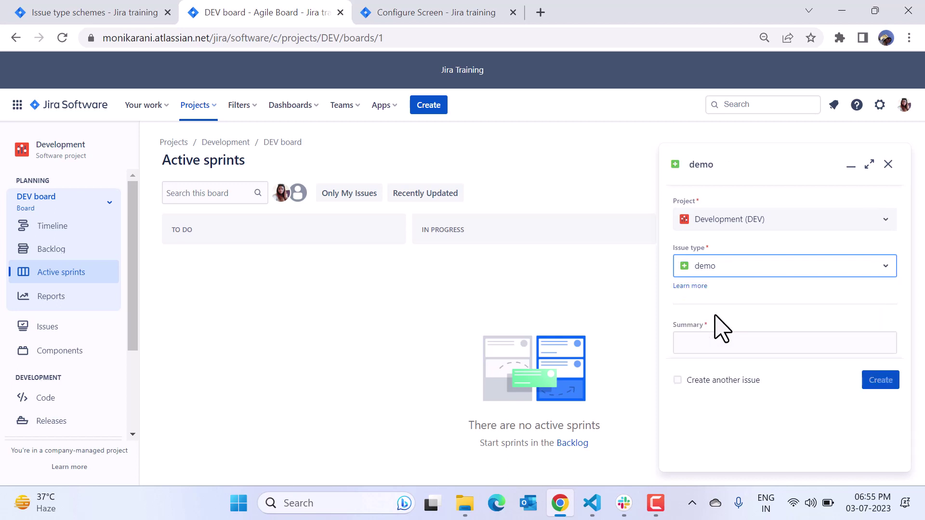
left_click(775, 267)
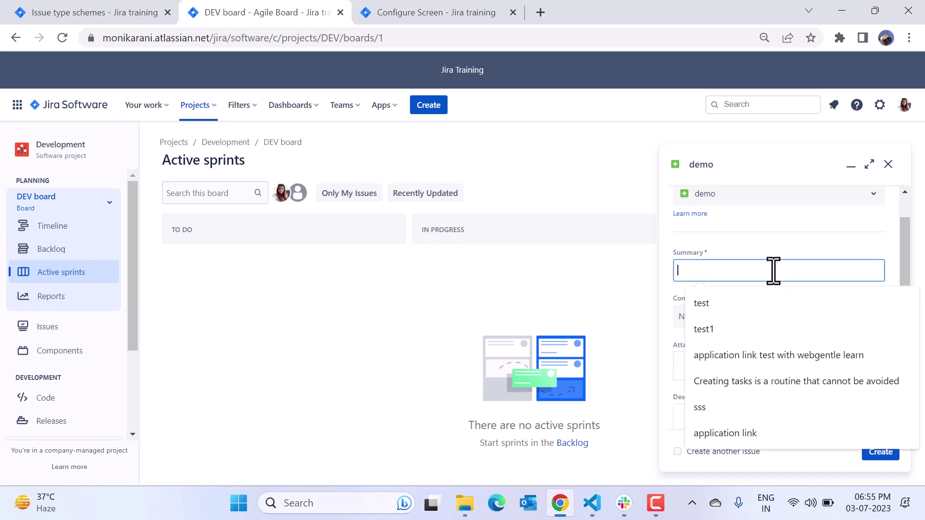
left_click(744, 308)
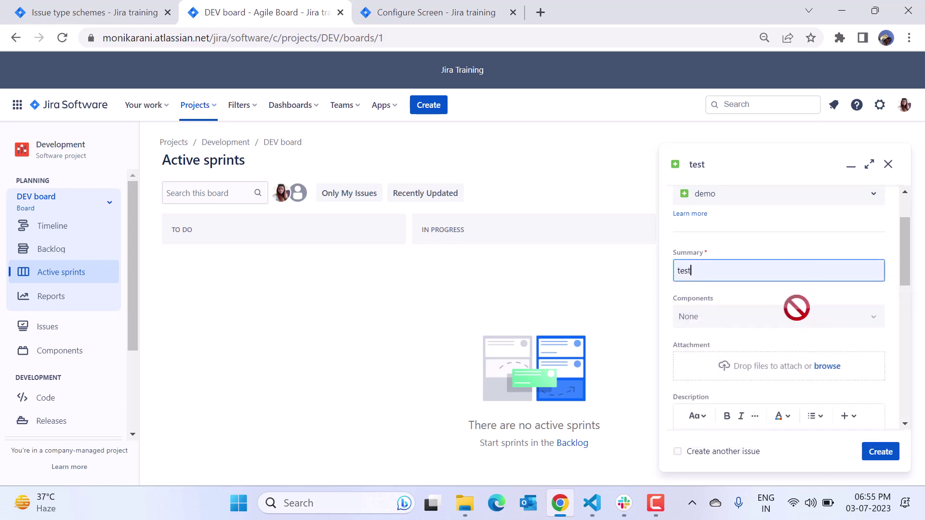
Review the remaining fields of the new demo issue, leave them at their defaults, and create the issue.
scroll(764, 308, "down", 3)
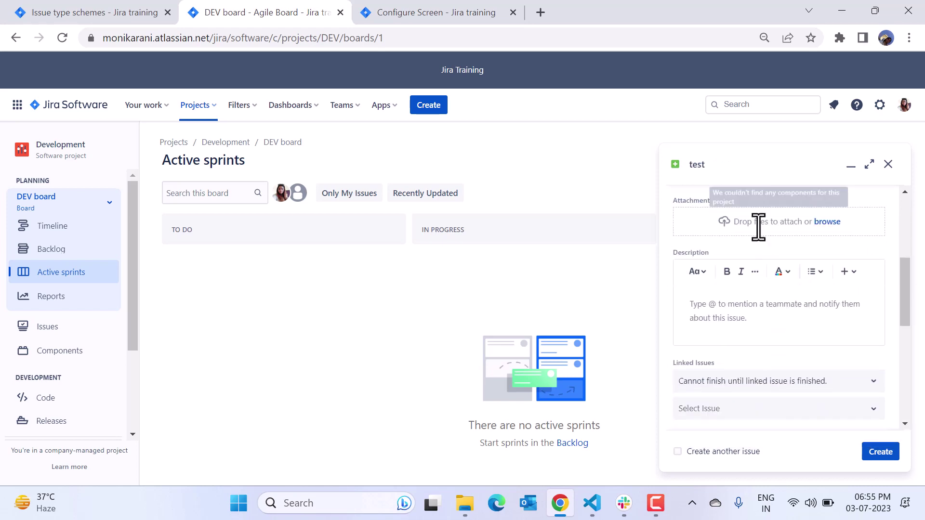
scroll(803, 355, "down", 3)
scroll(803, 355, "up", 3)
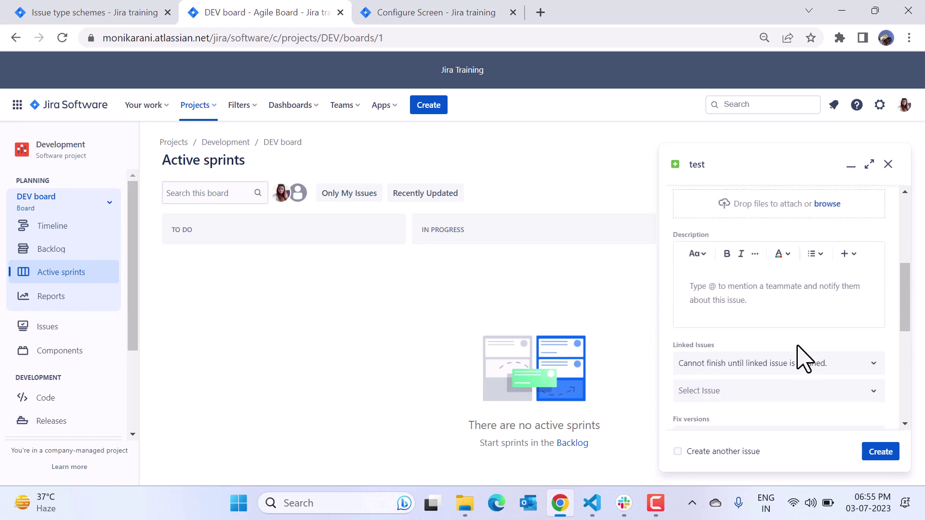
scroll(795, 314, "down", 3)
scroll(794, 314, "down", 3)
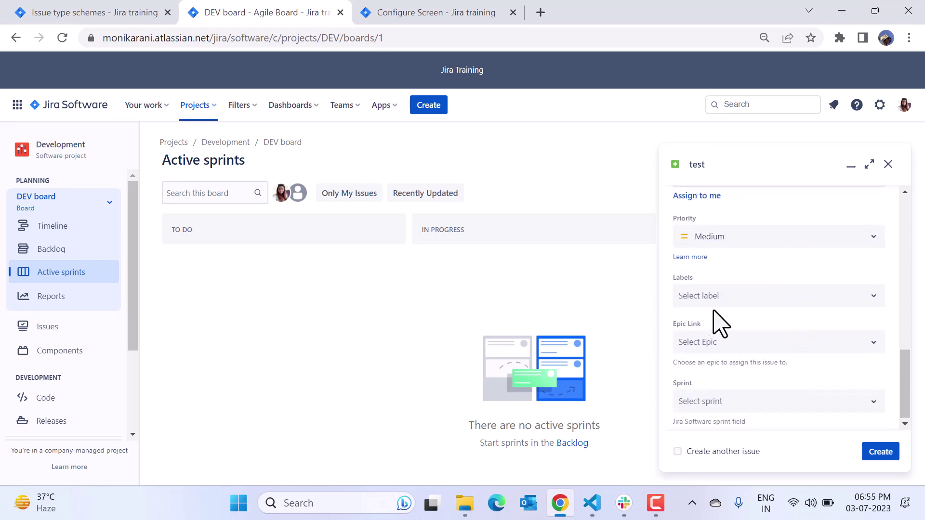
left_click(753, 297)
left_click(837, 351)
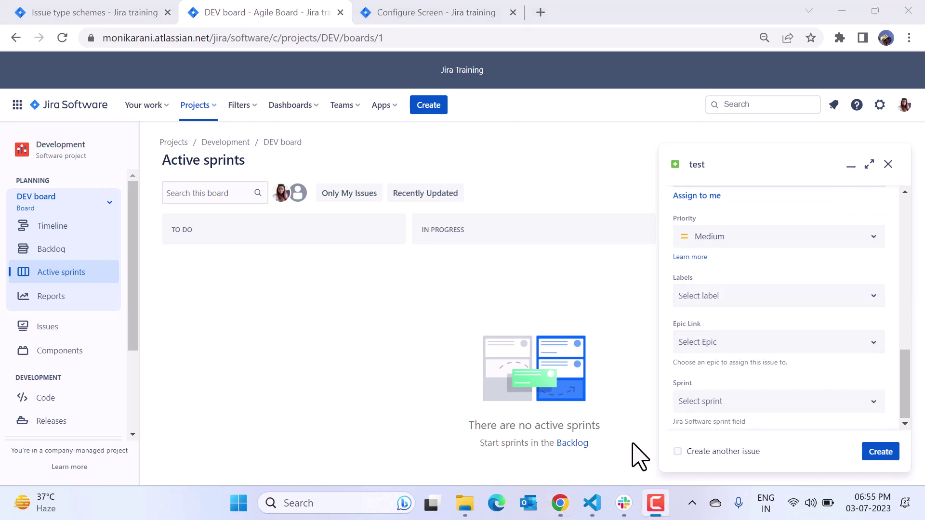
key("Return")
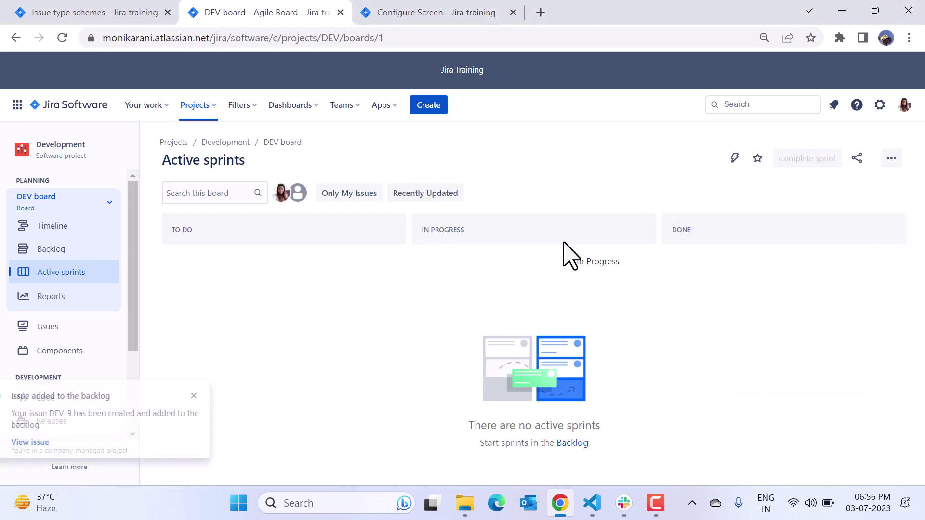
View the new test issue's details in the Development backlog and return to the browser tab with the issue type schemes.
left_click(56, 250)
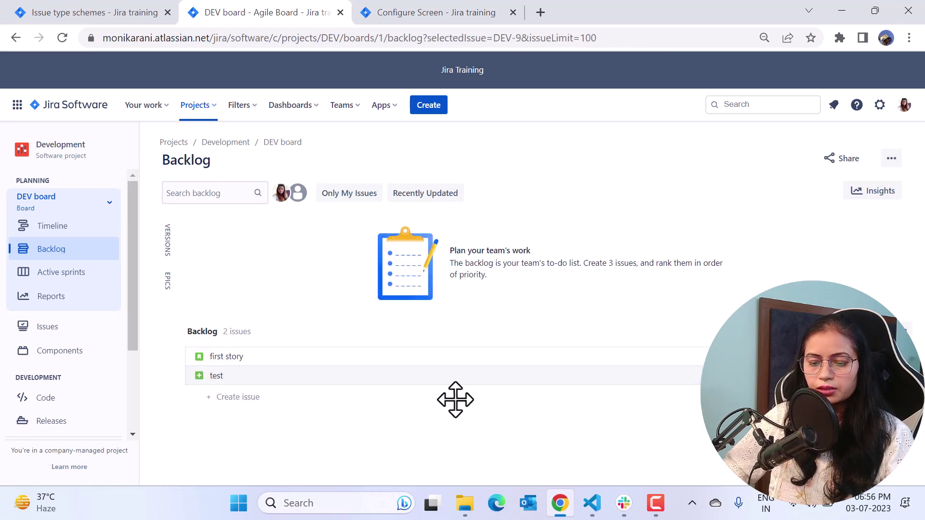
left_click(471, 378)
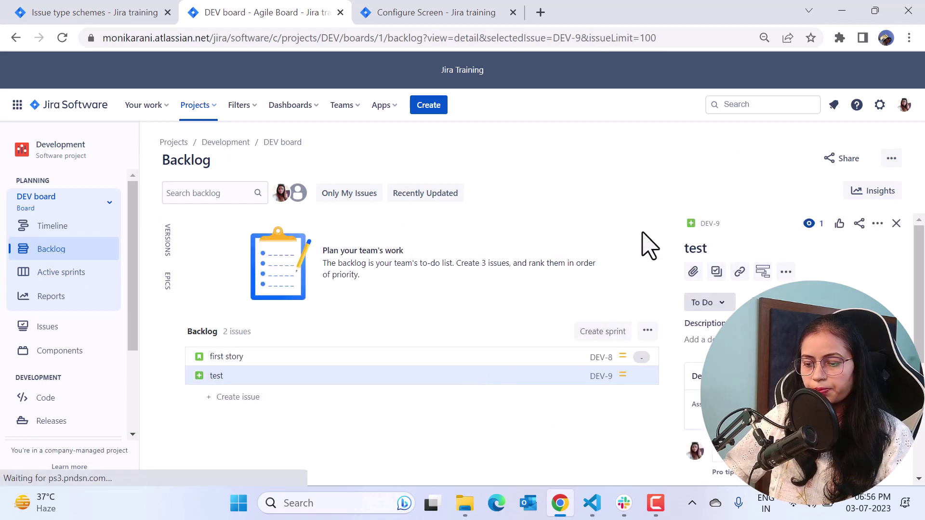
left_click(54, 13)
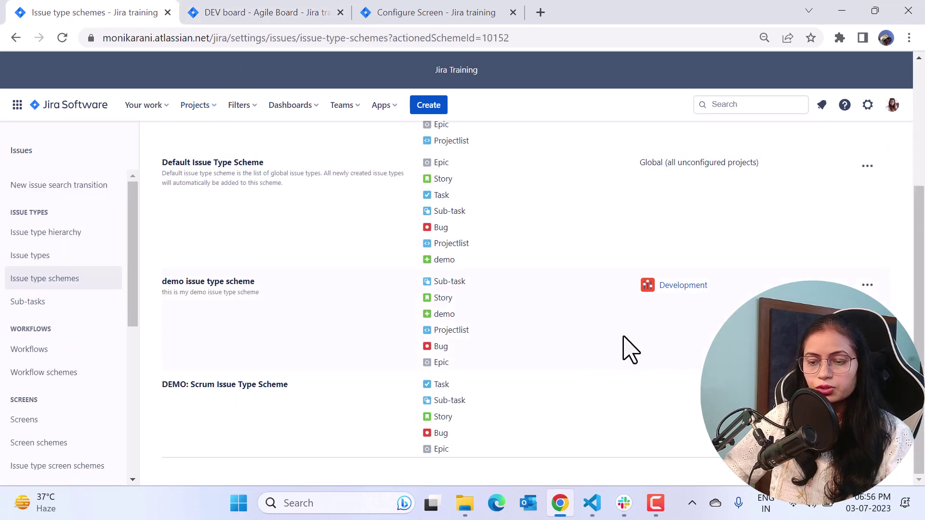
scroll(629, 350, "up", 4)
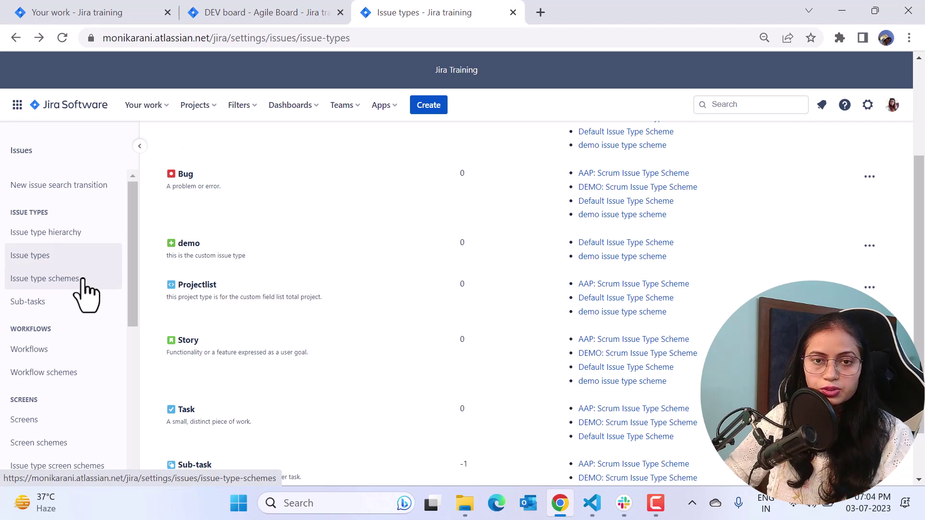
View the Sub-tasks settings and the edit form of the Sub-task issue type, then return to the Sub-tasks page without changes.
left_click(59, 302)
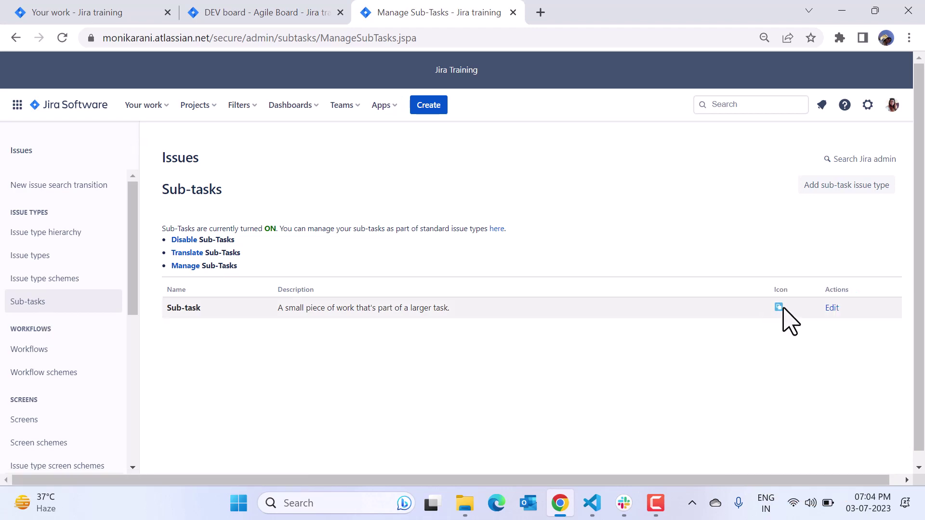
left_click(835, 310)
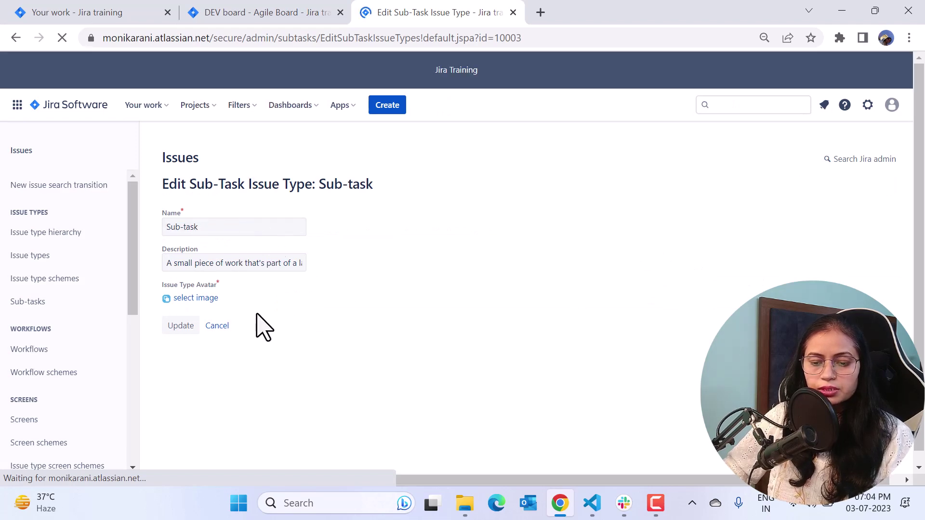
left_click_drag(262, 326, 161, 180)
left_click(409, 268)
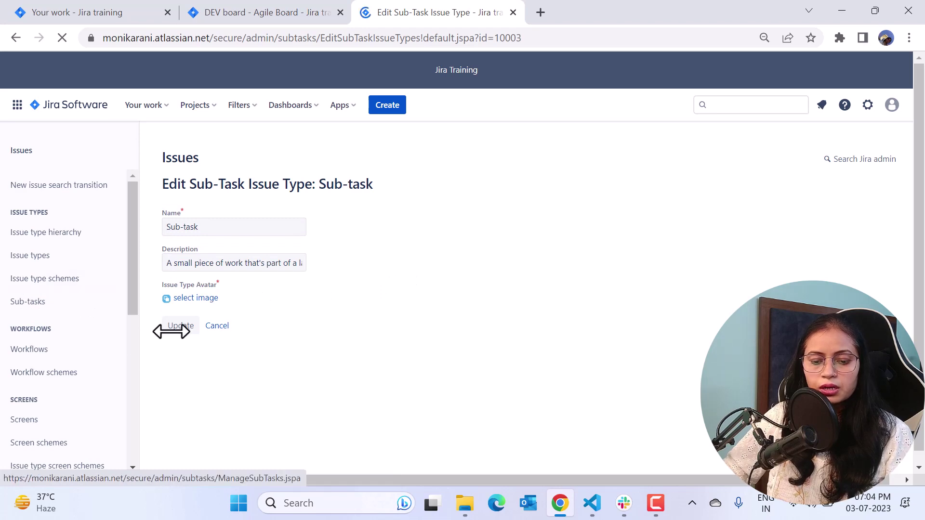
left_click(27, 302)
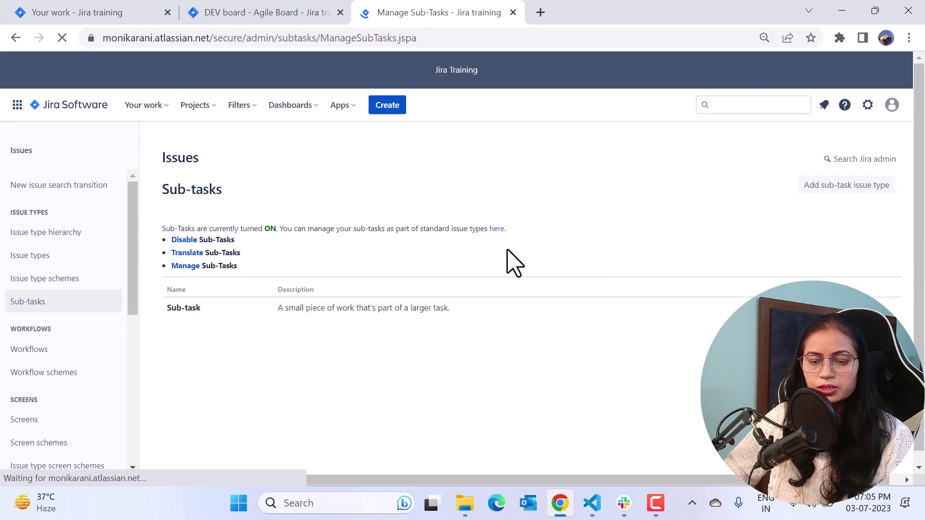
Go from the sub-task management option to the issue types list and open the available actions for the Sub-task type.
left_click(192, 266)
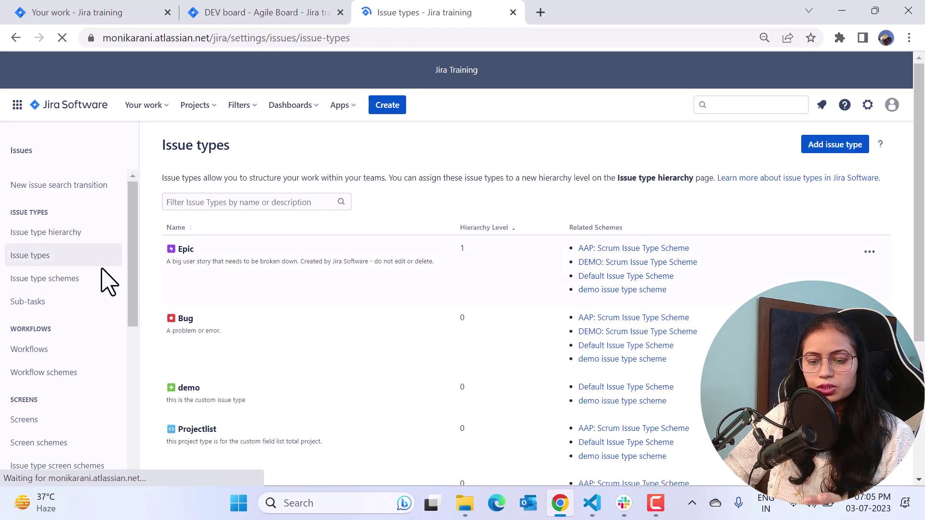
scroll(414, 313, "down", 4)
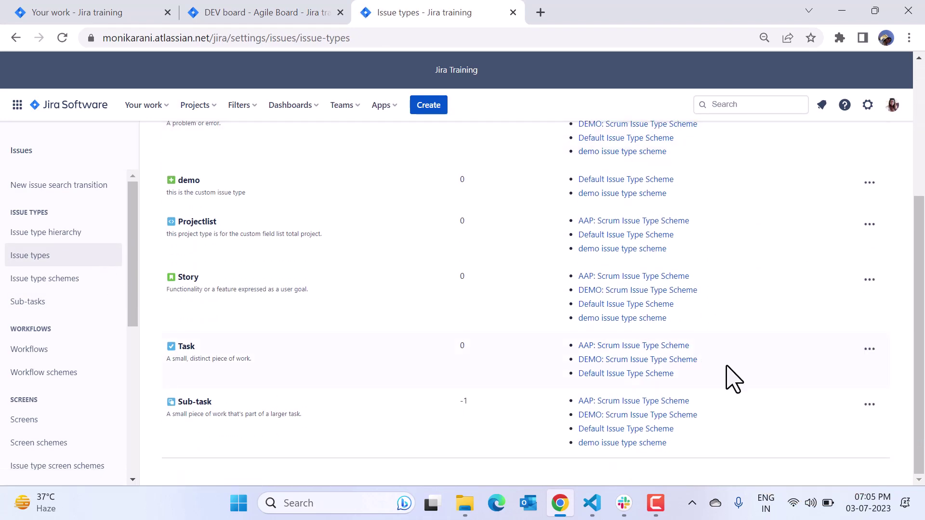
left_click(869, 405)
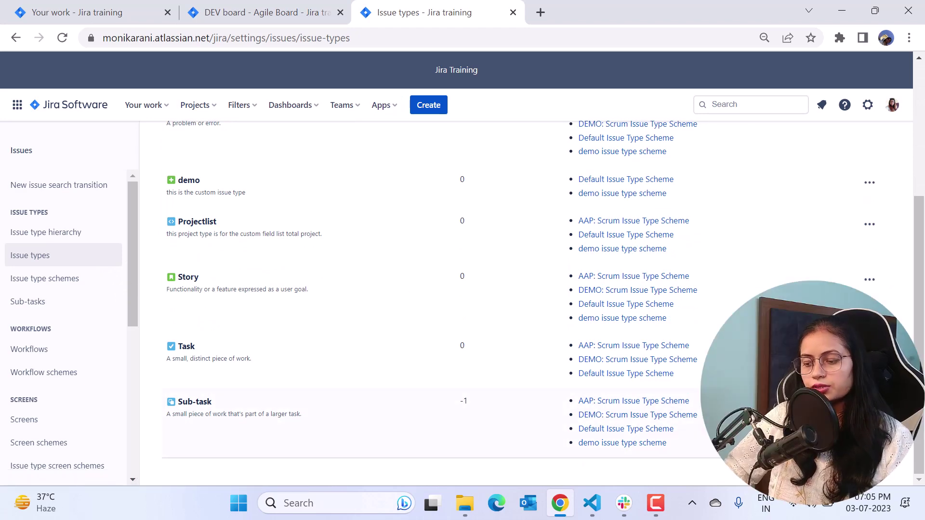